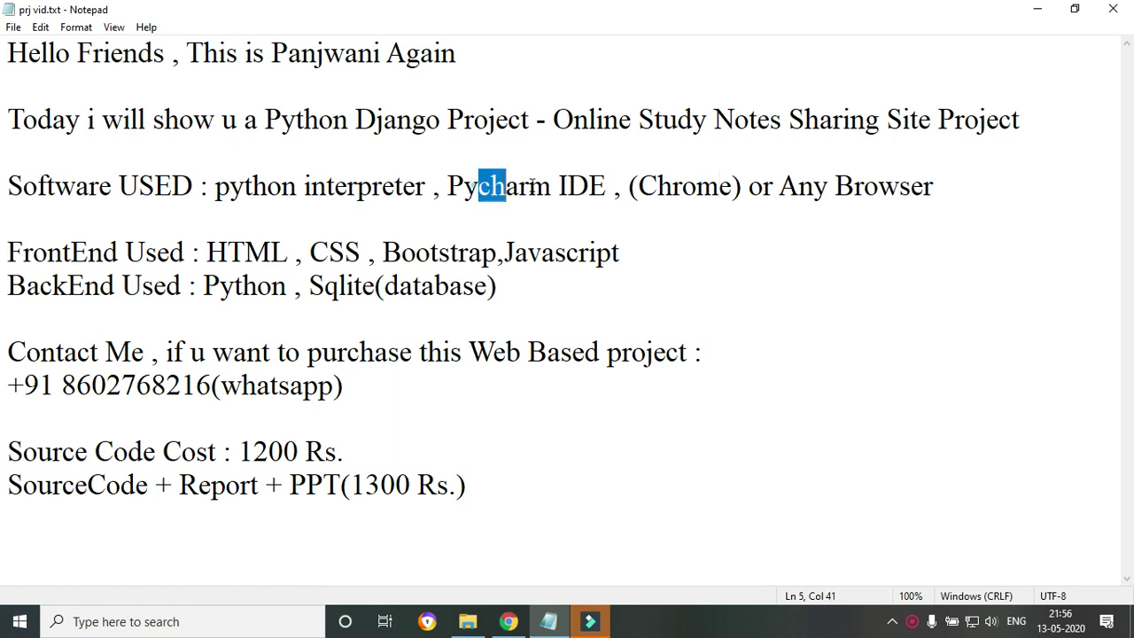
Highlight Pycharm, 'Chrome or Any Browser', the FrontEnd/BackEnd lines and HTML, CSS, Bootstrap in the notes.
{"action": "left_click", "coordinate": [499, 253]}
{"action": "left_click_drag", "start_coordinate": [452, 193], "coordinate": [551, 186]}
{"action": "left_click", "coordinate": [601, 252]}
{"action": "left_click_drag", "start_coordinate": [658, 187], "coordinate": [879, 193]}
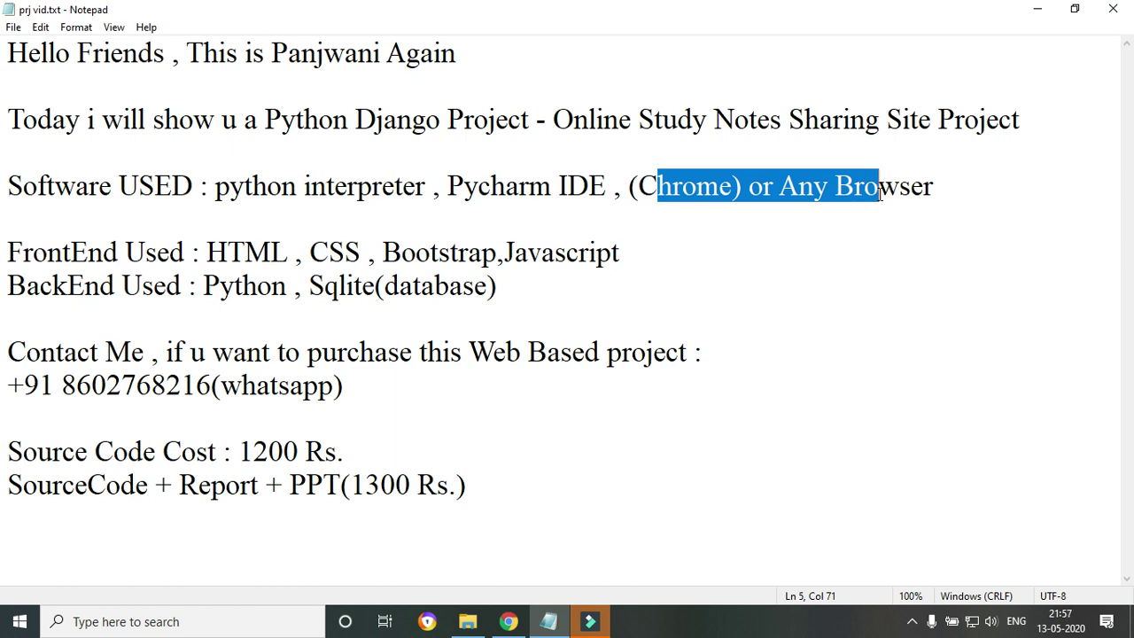
{"action": "left_click", "coordinate": [562, 307]}
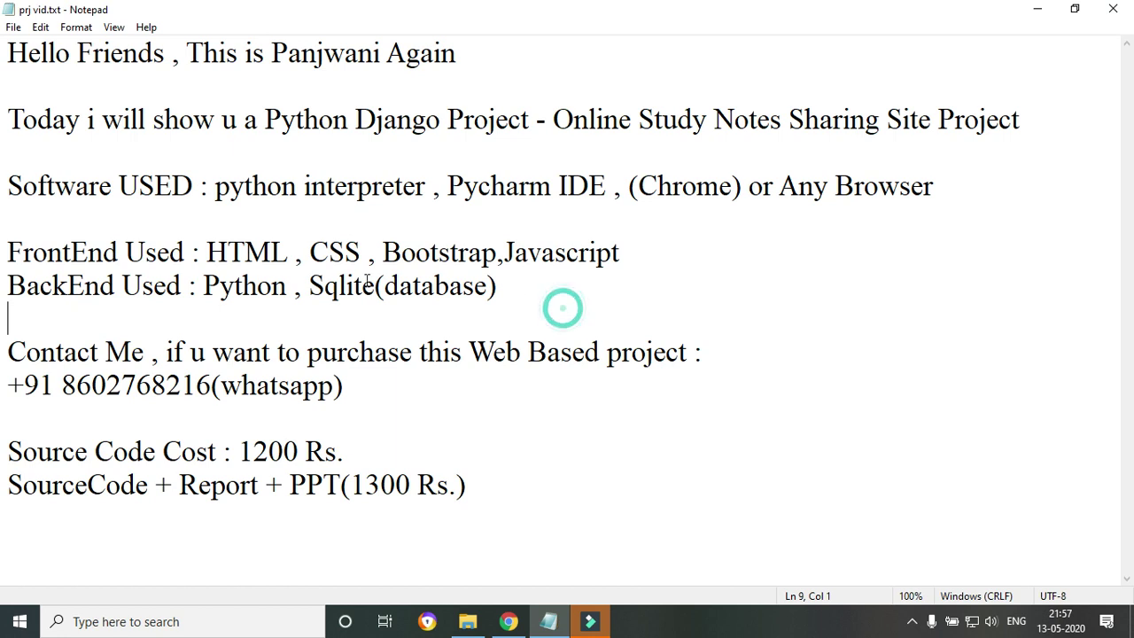
{"action": "left_click", "coordinate": [64, 271]}
{"action": "left_click_drag", "start_coordinate": [9, 253], "coordinate": [312, 286]}
{"action": "left_click", "coordinate": [137, 333]}
{"action": "left_click_drag", "start_coordinate": [209, 253], "coordinate": [671, 265]}
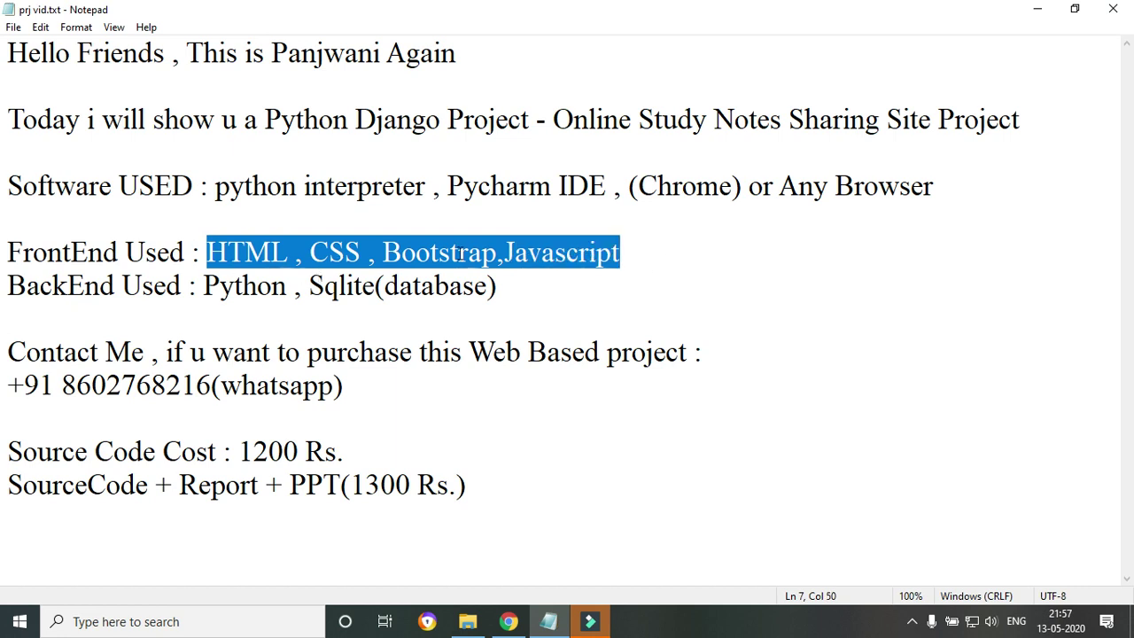
Highlight the BackEnd Used label, then Sqlite(database) and Python on the BackEnd line.
{"action": "left_click", "coordinate": [618, 252]}
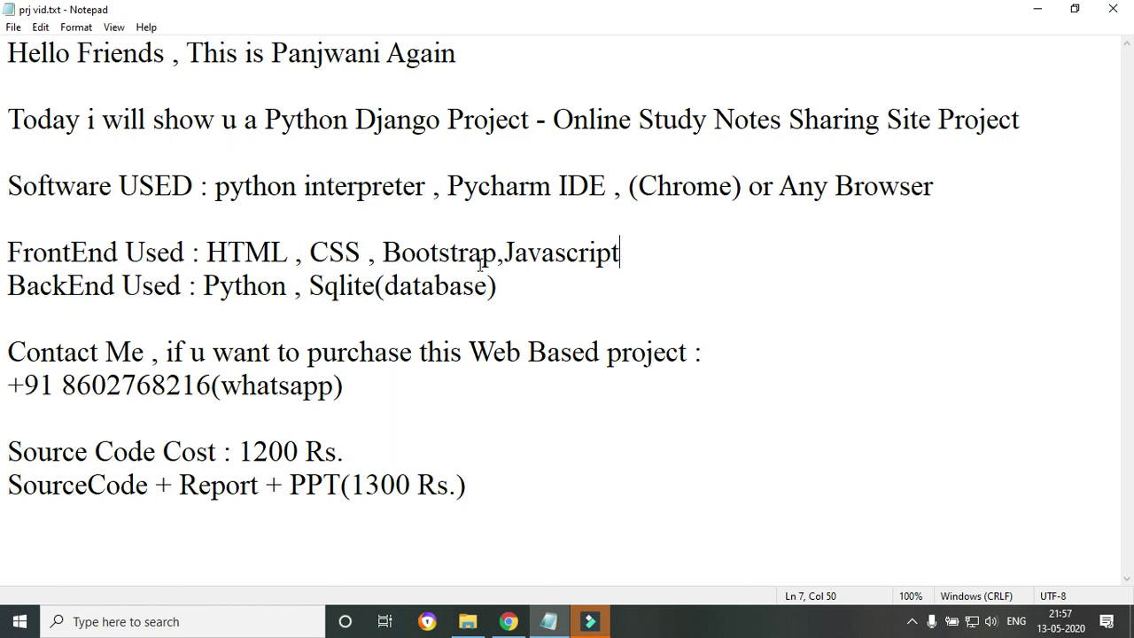
{"action": "left_click", "coordinate": [222, 336]}
{"action": "left_click_drag", "start_coordinate": [39, 286], "coordinate": [189, 286]}
{"action": "left_click", "coordinate": [133, 325]}
{"action": "left_click_drag", "start_coordinate": [309, 286], "coordinate": [502, 286]}
{"action": "left_click", "coordinate": [245, 332]}
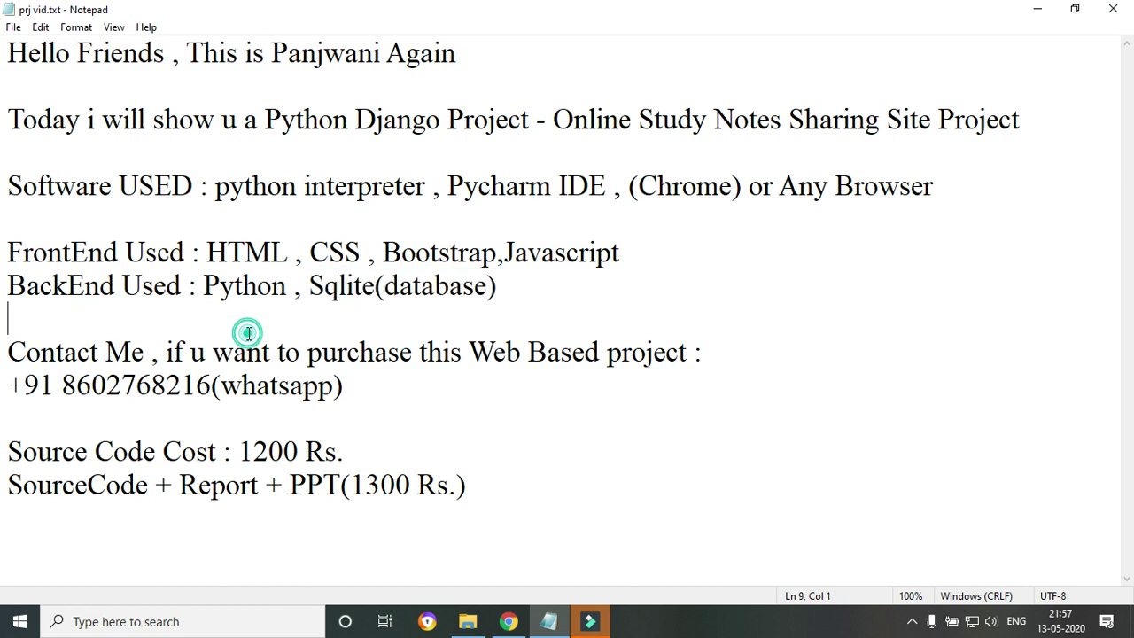
{"action": "left_click_drag", "start_coordinate": [197, 285], "coordinate": [296, 289]}
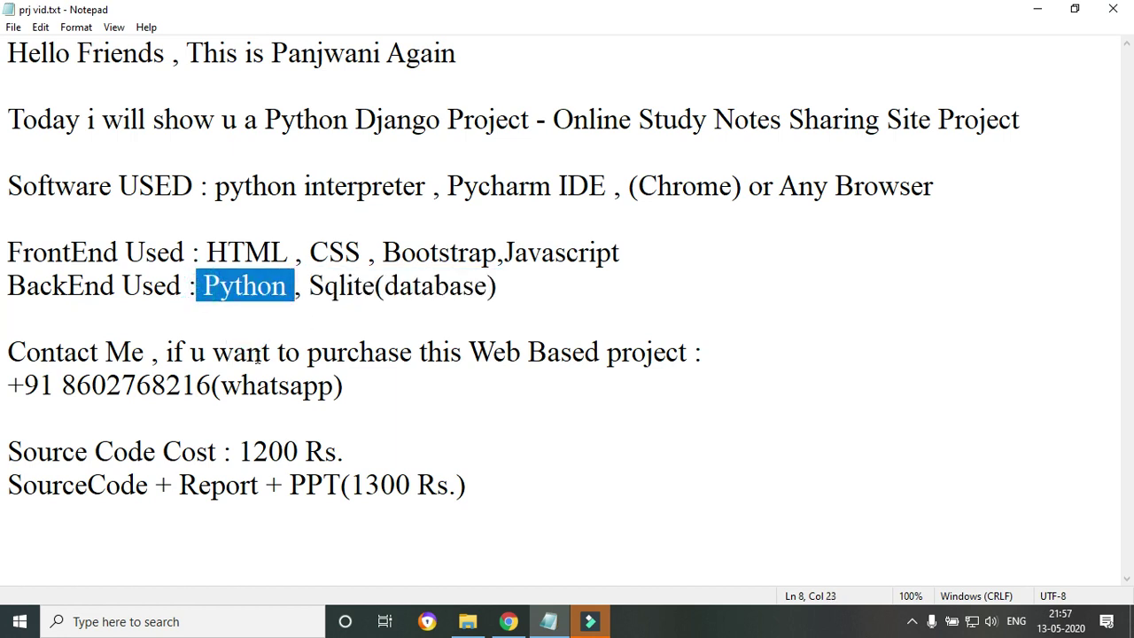
{"action": "key", "text": "Left"}
{"action": "key", "text": "Left"}
{"action": "key", "text": "Left"}
{"action": "key", "text": "Left"}
{"action": "key", "text": "Left"}
{"action": "key", "text": "Left"}
{"action": "key", "text": "Left"}
Highlight the contact-for-purchase lines, the source code pricing lines and the contact phone number.
{"action": "left_click_drag", "start_coordinate": [9, 352], "coordinate": [387, 395]}
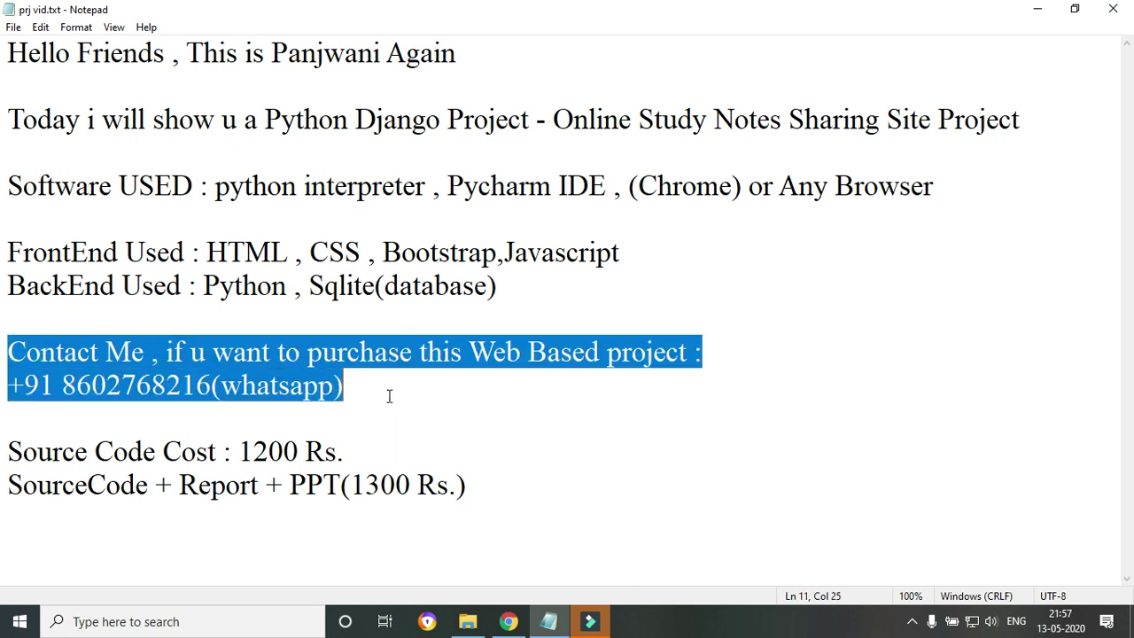
{"action": "left_click", "coordinate": [259, 399]}
{"action": "left_click", "coordinate": [202, 391]}
{"action": "left_click", "coordinate": [304, 387]}
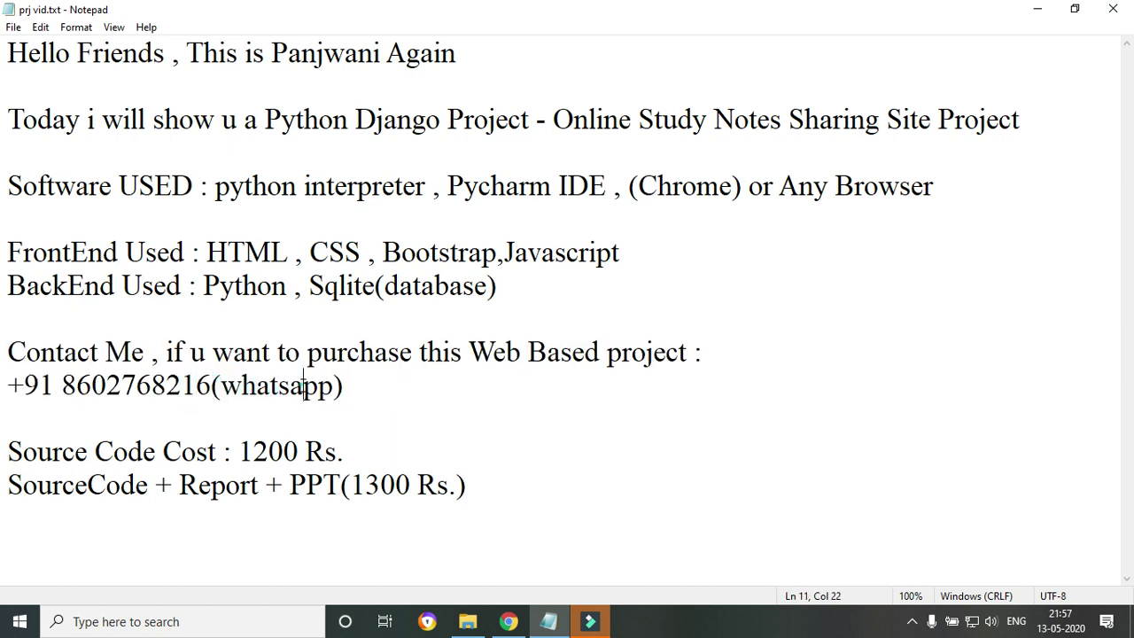
{"action": "left_click", "coordinate": [213, 385]}
{"action": "left_click_drag", "start_coordinate": [12, 451], "coordinate": [473, 500]}
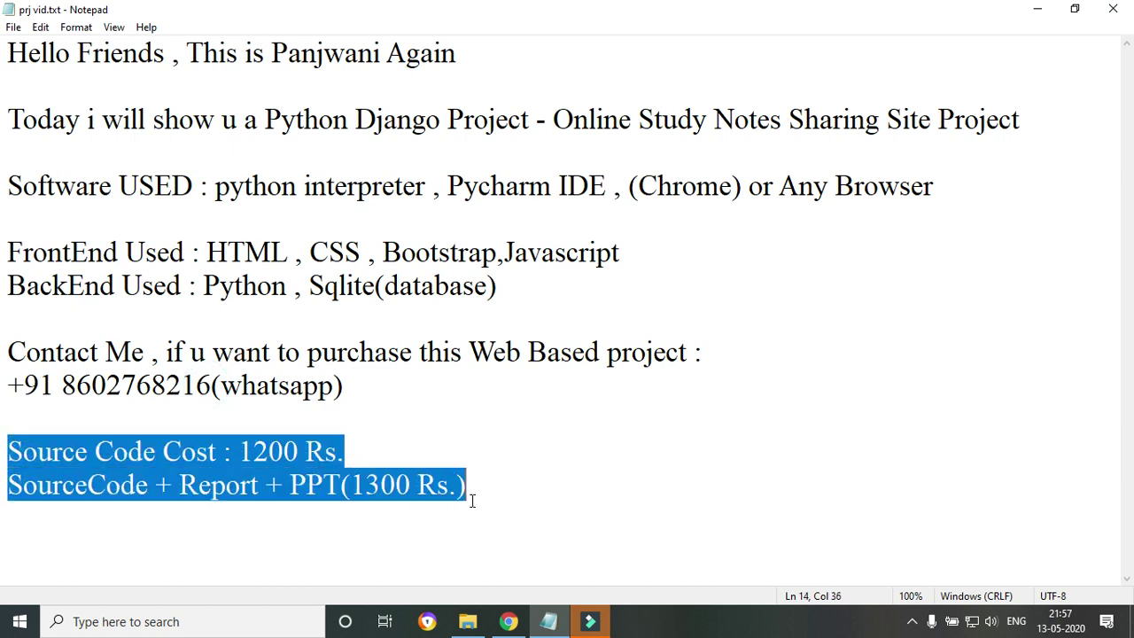
{"action": "left_click", "coordinate": [254, 456]}
{"action": "left_click_drag", "start_coordinate": [58, 388], "coordinate": [213, 388]}
{"action": "left_click", "coordinate": [89, 454]}
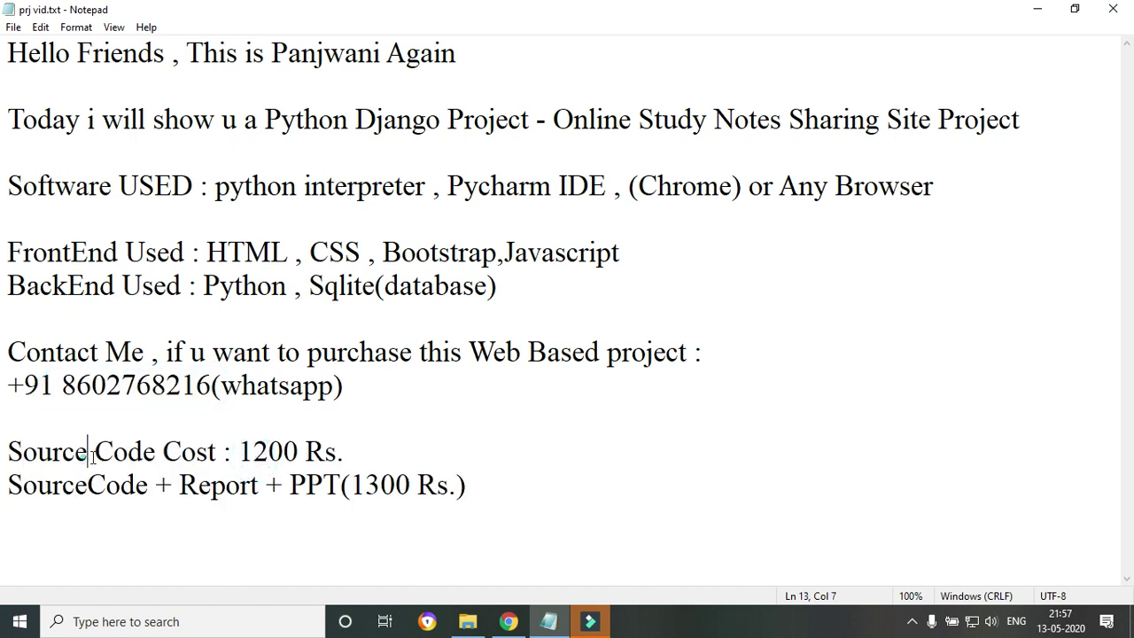
Highlight the 1200 Rs. cost, the SourceCode + Report + PPT package and 1300 Rs., then show Local Disk (D:) in File Explorer.
{"action": "left_click_drag", "start_coordinate": [92, 458], "coordinate": [328, 457]}
{"action": "left_click", "coordinate": [245, 485]}
{"action": "left_click_drag", "start_coordinate": [39, 486], "coordinate": [438, 485]}
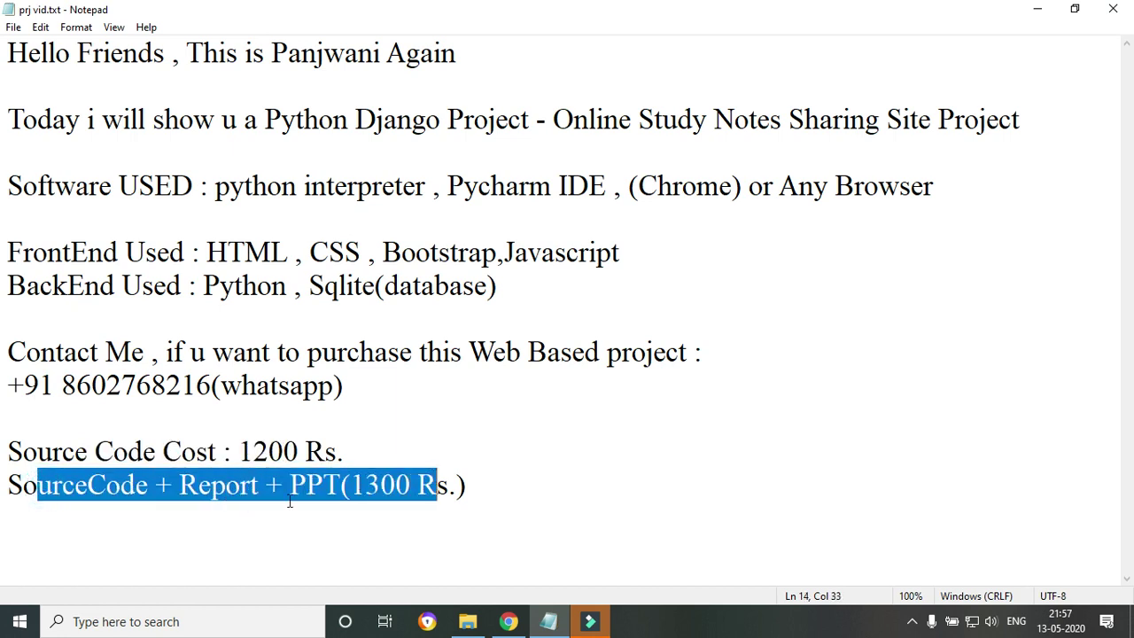
{"action": "left_click", "coordinate": [288, 503]}
{"action": "left_click_drag", "start_coordinate": [352, 486], "coordinate": [457, 483]}
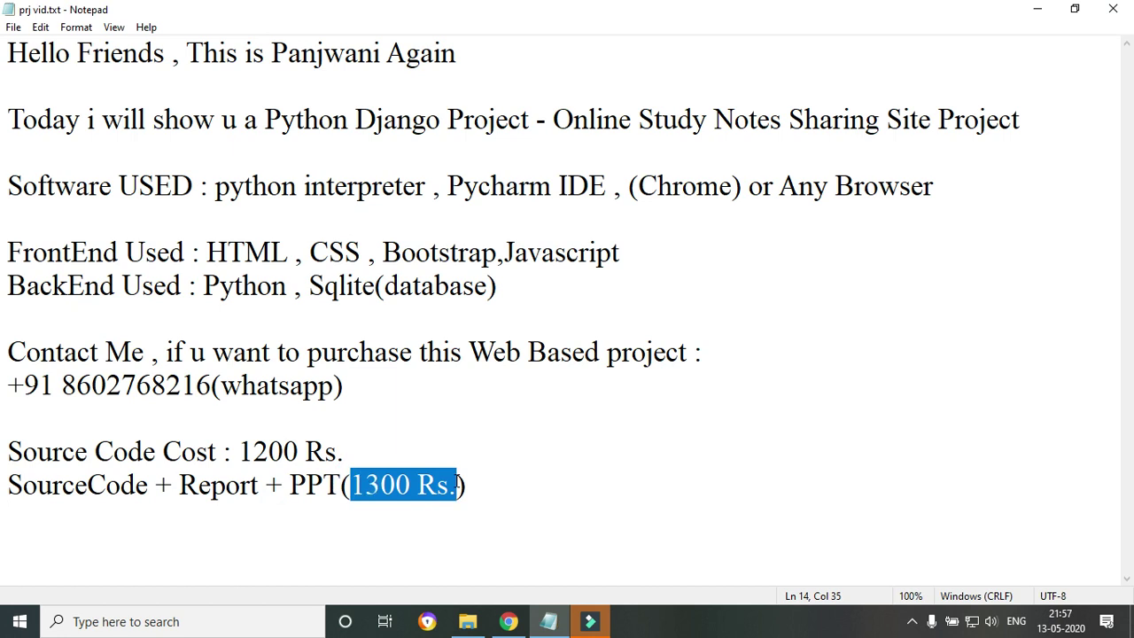
{"action": "left_click", "coordinate": [346, 524]}
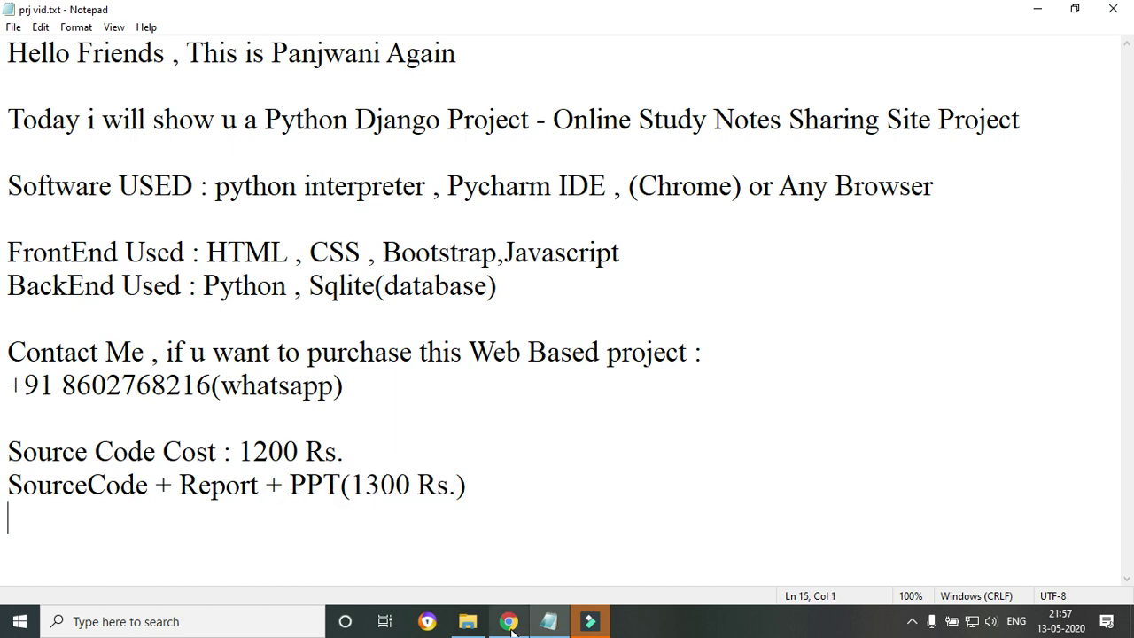
{"action": "left_click", "coordinate": [469, 626]}
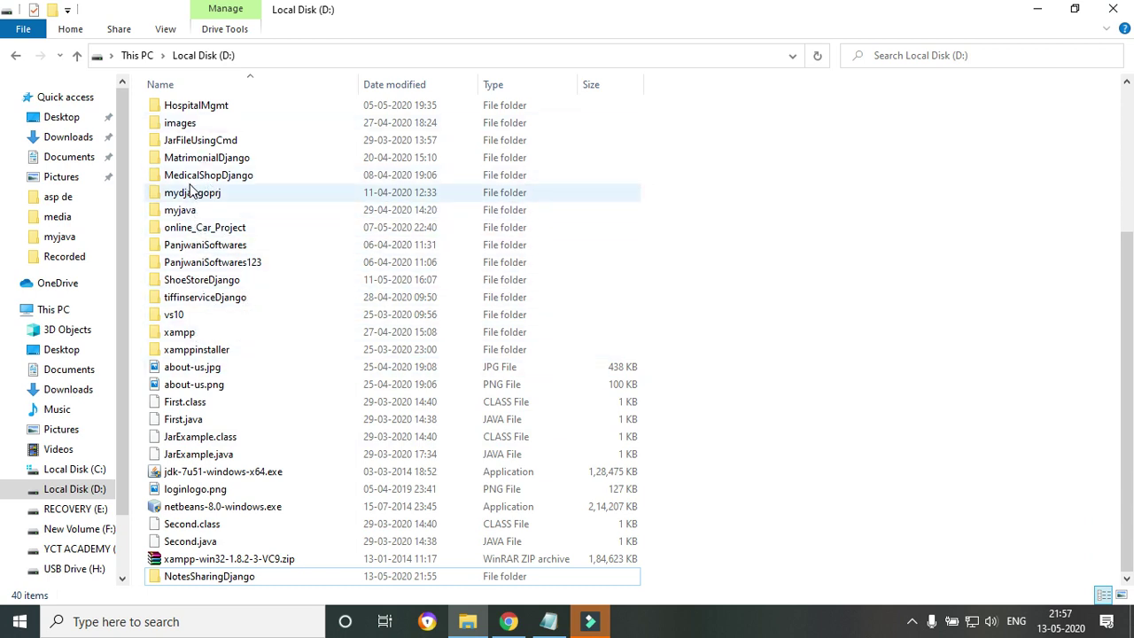
Open the NotesSharingDjango project folder on drive D.
{"action": "left_click", "coordinate": [191, 191]}
{"action": "key", "text": "n"}
{"action": "key", "text": "n"}
{"action": "key", "text": "n"}
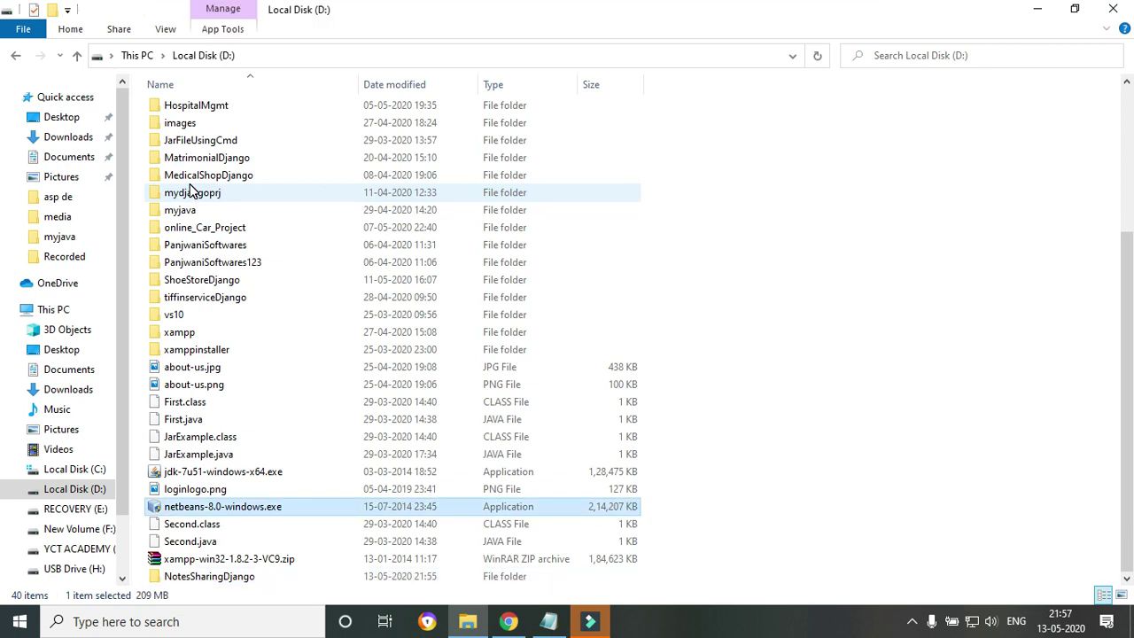
{"action": "key", "text": "n"}
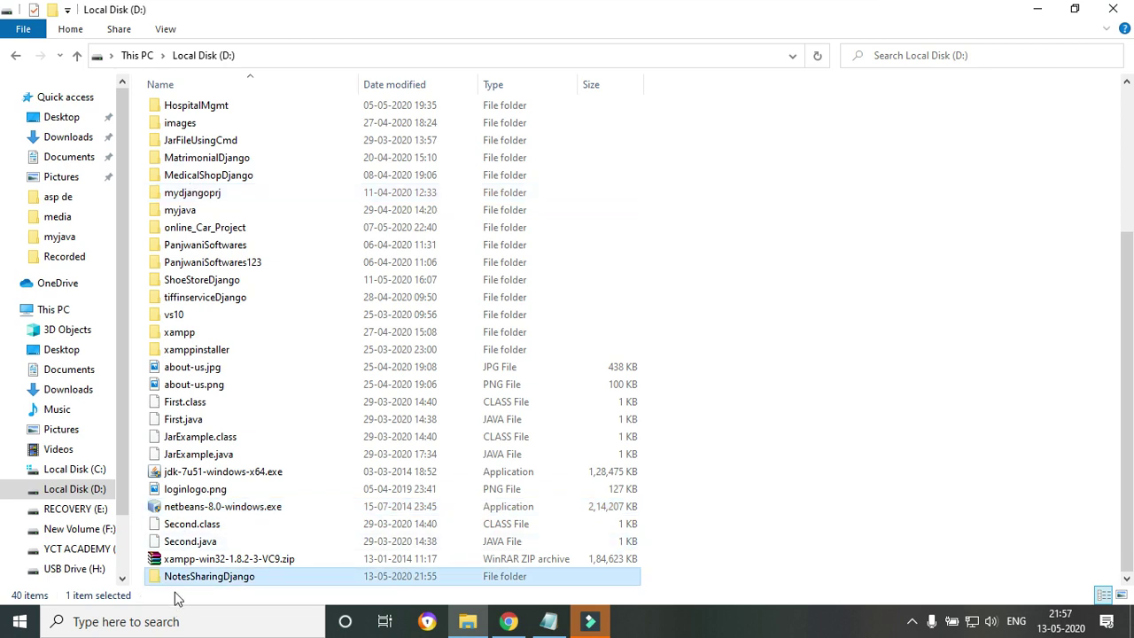
{"action": "double_click", "coordinate": [180, 578]}
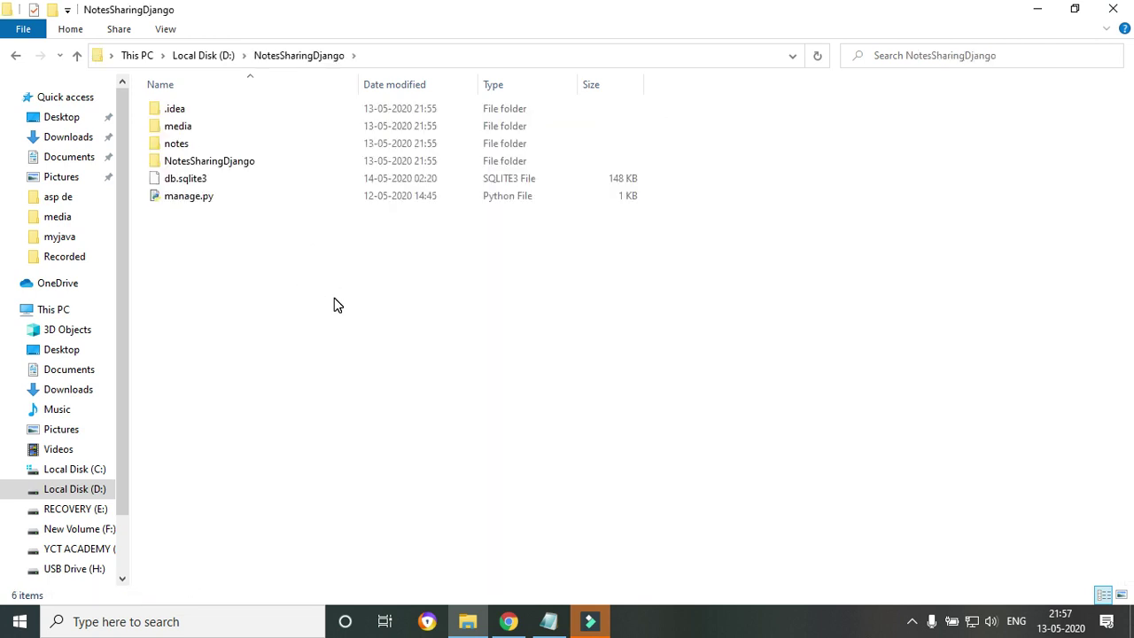
Launch a command prompt in the project folder by entering cmd in the address bar.
{"action": "left_click", "coordinate": [419, 57]}
{"action": "type", "text": "cmd"}
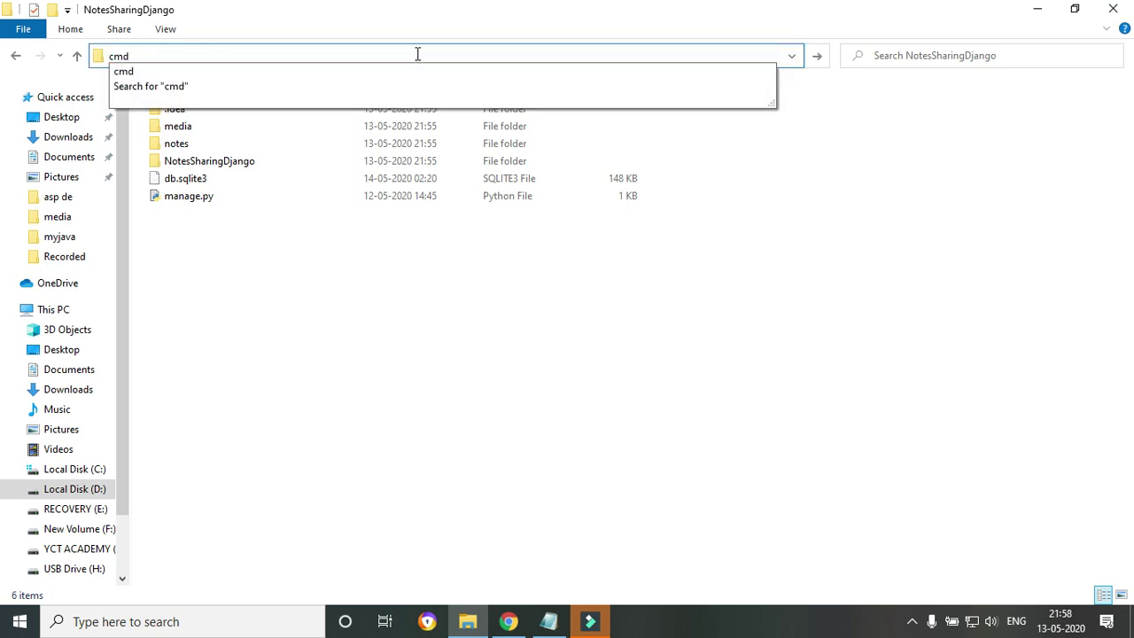
{"action": "key", "text": "Return"}
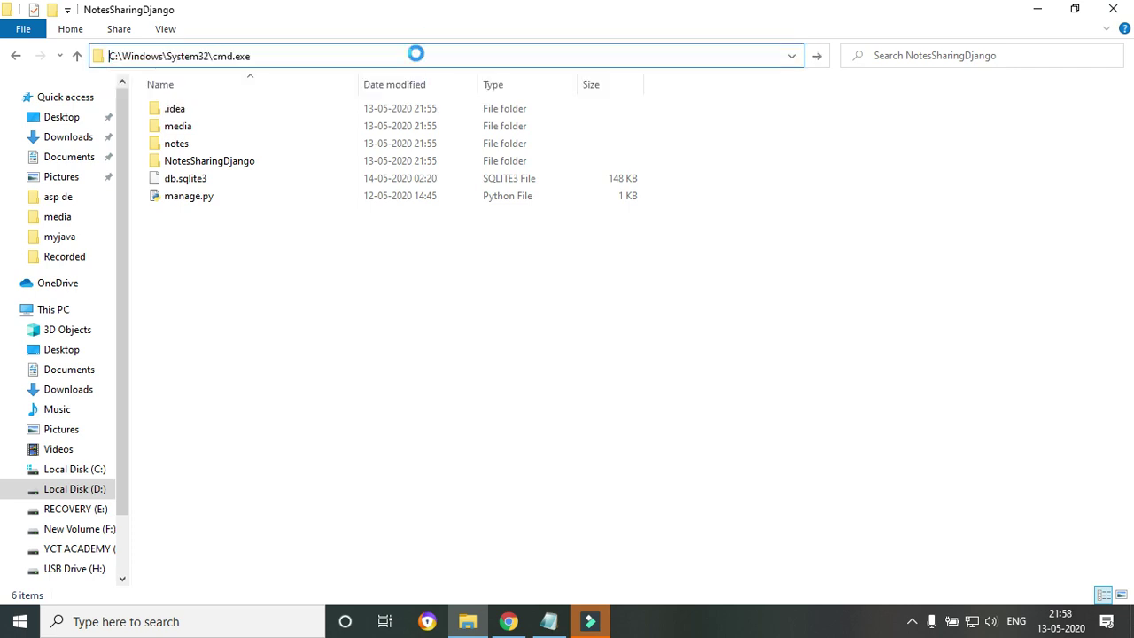
Run 'python manage.py runserver' in the command prompt to start the Django server.
{"action": "left_click_drag", "start_coordinate": [416, 9], "coordinate": [516, 285]}
{"action": "type", "text": "python"}
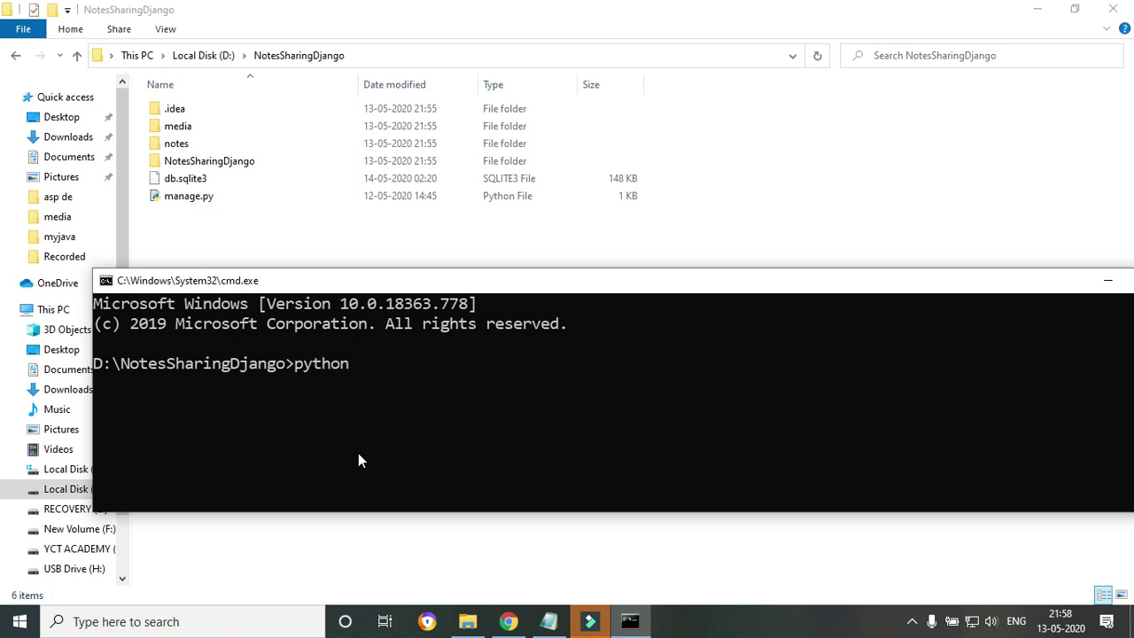
{"action": "type", "text": " manage.py runserver"}
{"action": "key", "text": "Return"}
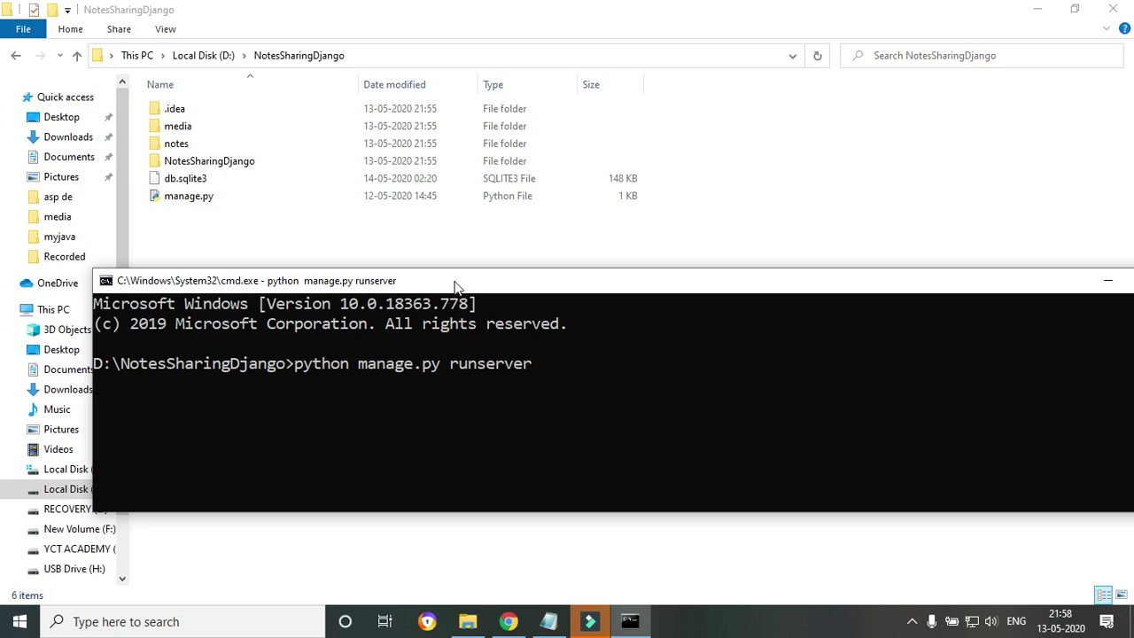
{"action": "left_click", "coordinate": [378, 196]}
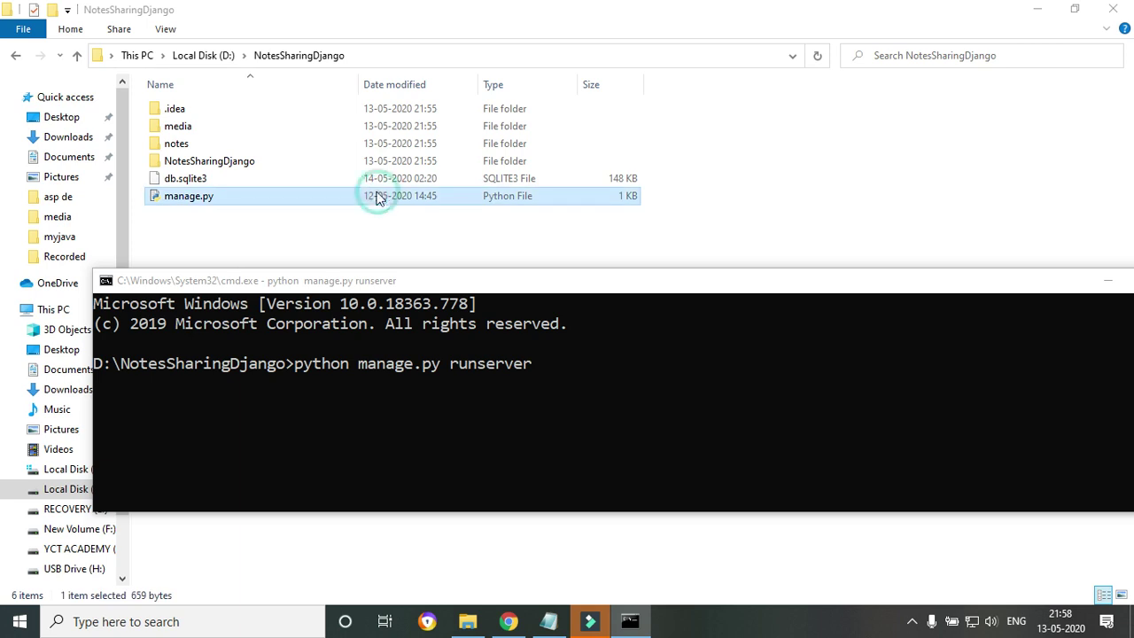
{"action": "left_click_drag", "start_coordinate": [404, 288], "coordinate": [411, 238]}
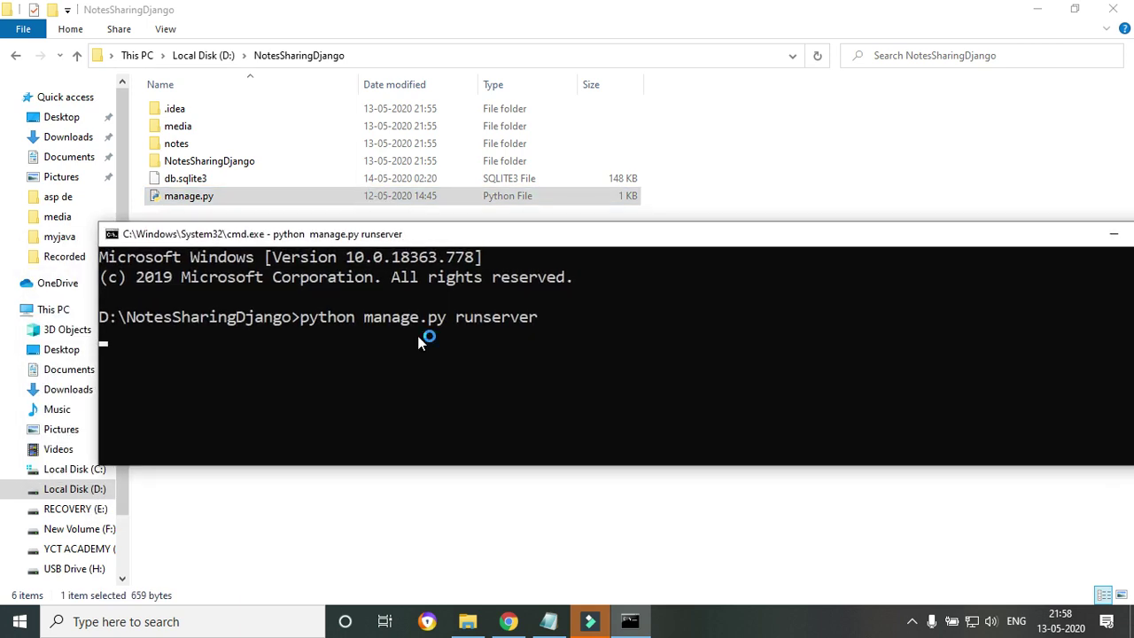
{"action": "left_click_drag", "start_coordinate": [382, 401], "coordinate": [584, 400]}
{"action": "right_click", "coordinate": [582, 395]}
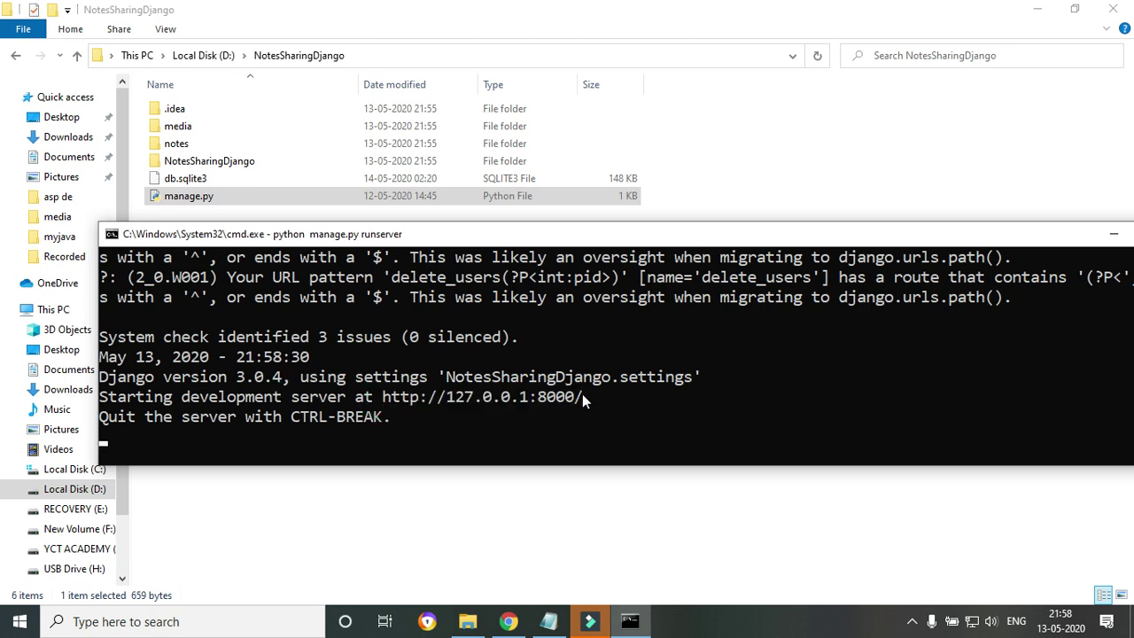
{"action": "left_click_drag", "start_coordinate": [384, 399], "coordinate": [582, 401]}
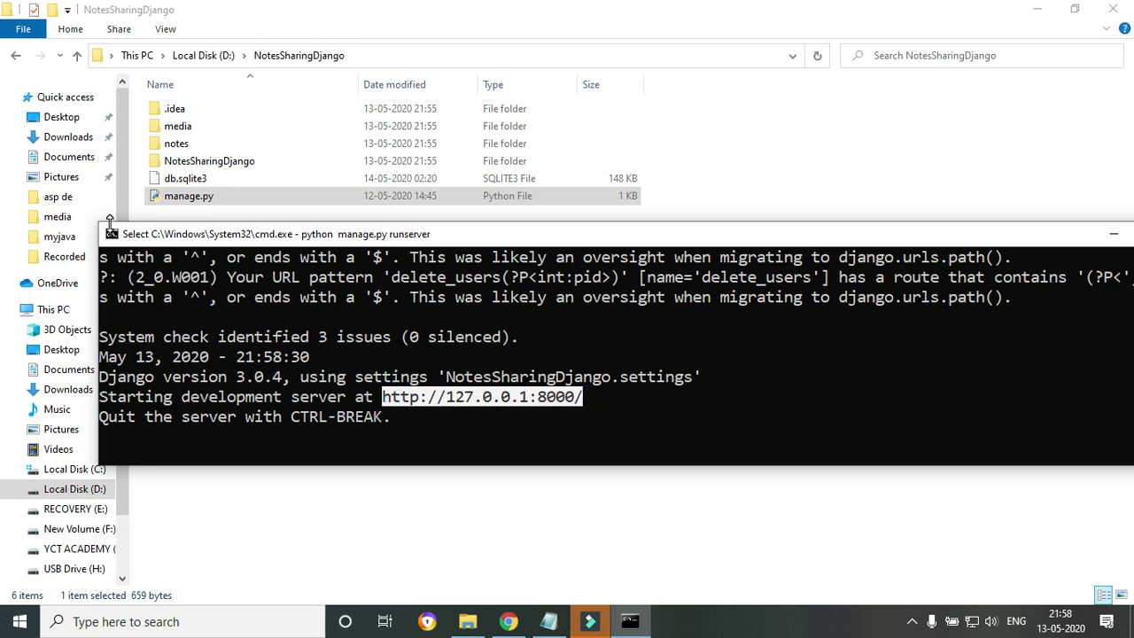
{"action": "left_click", "coordinate": [111, 234]}
{"action": "mouse_move", "coordinate": [146, 379]}
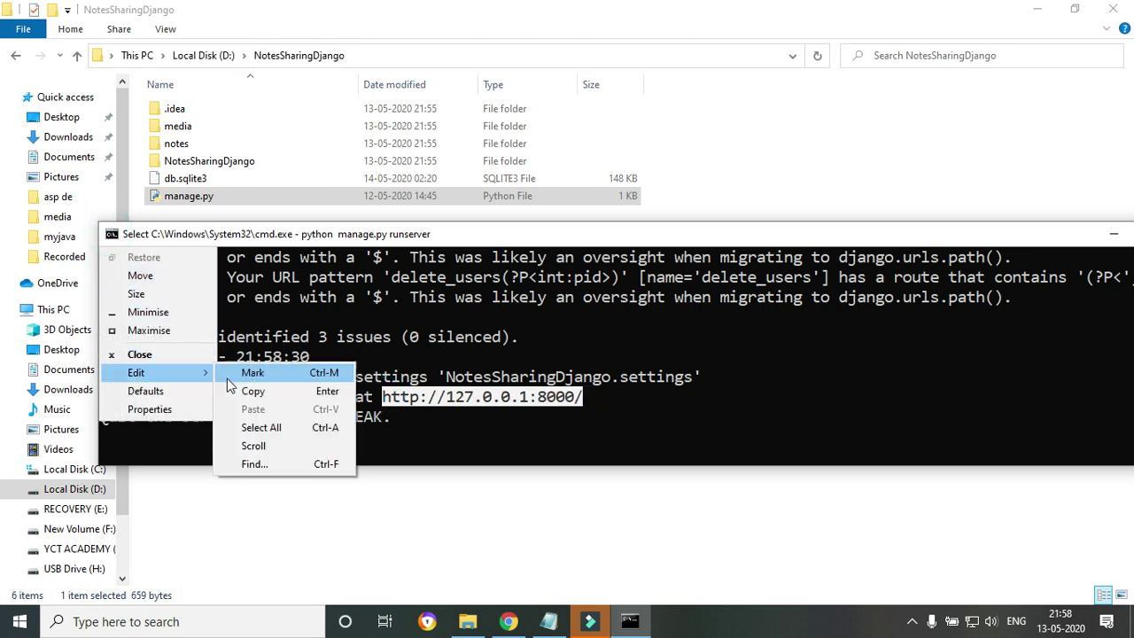
{"action": "left_click", "coordinate": [264, 393]}
{"action": "left_click", "coordinate": [507, 621]}
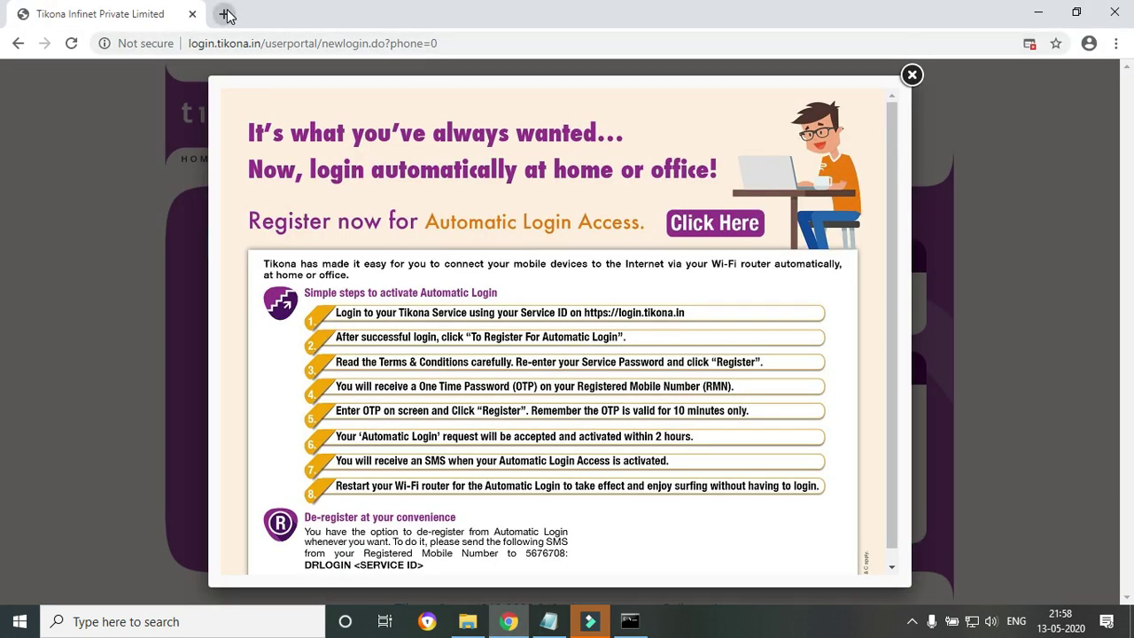
Load the pasted address 127.0.0.1:8000 in a new Chrome tab and close the Tikona tab.
{"action": "left_click", "coordinate": [225, 14]}
{"action": "left_click", "coordinate": [253, 43]}
{"action": "key", "text": "ctrl+v"}
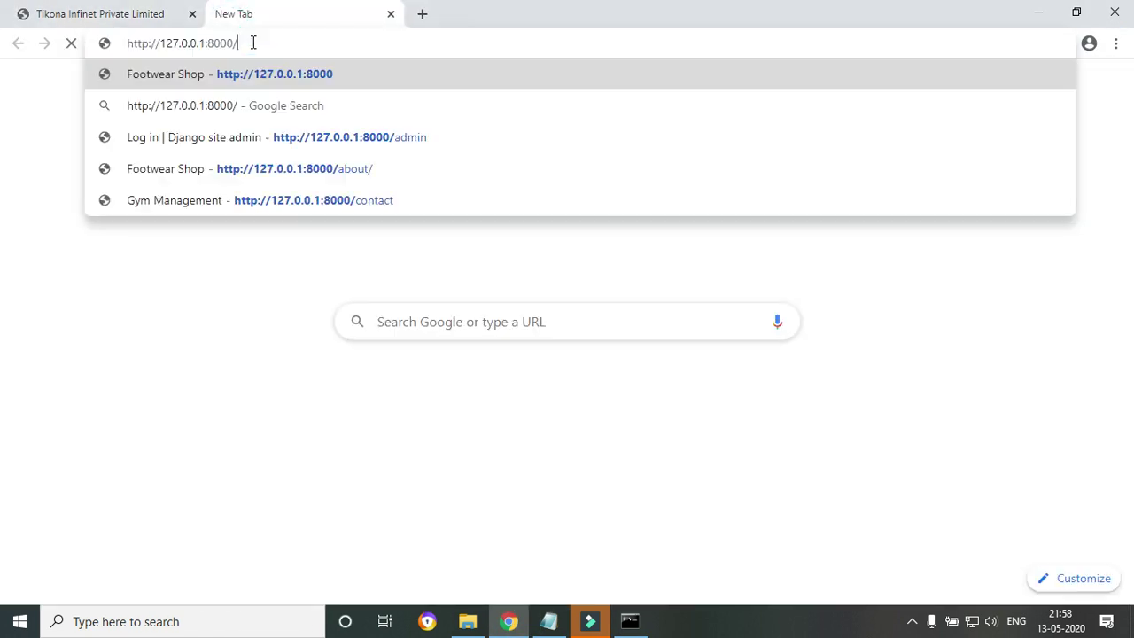
{"action": "key", "text": "Return"}
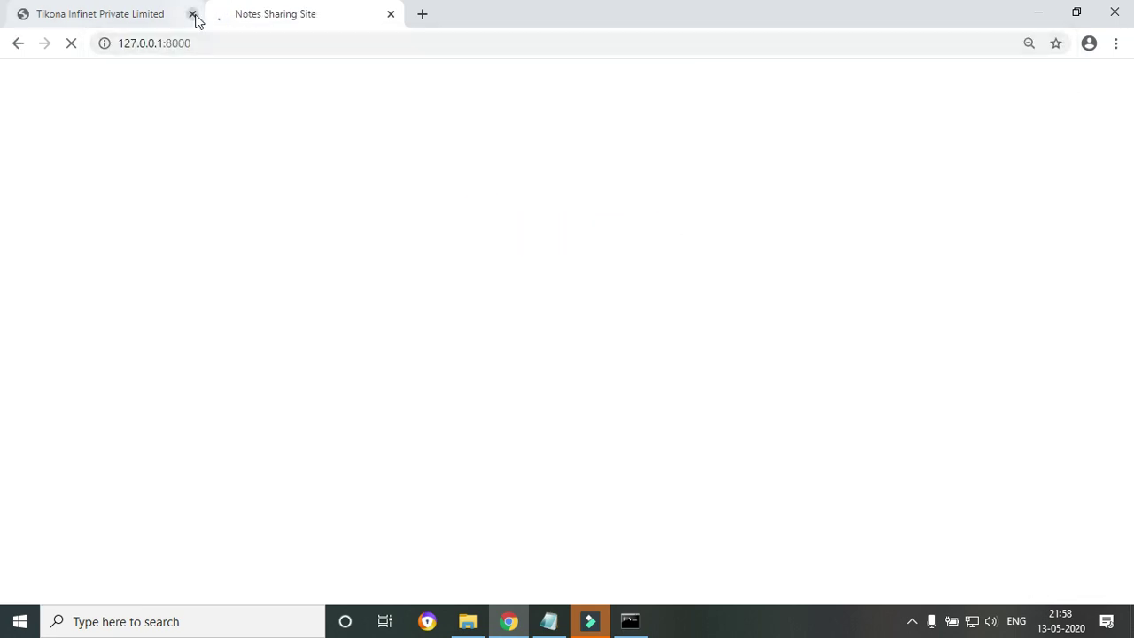
{"action": "left_click", "coordinate": [193, 14]}
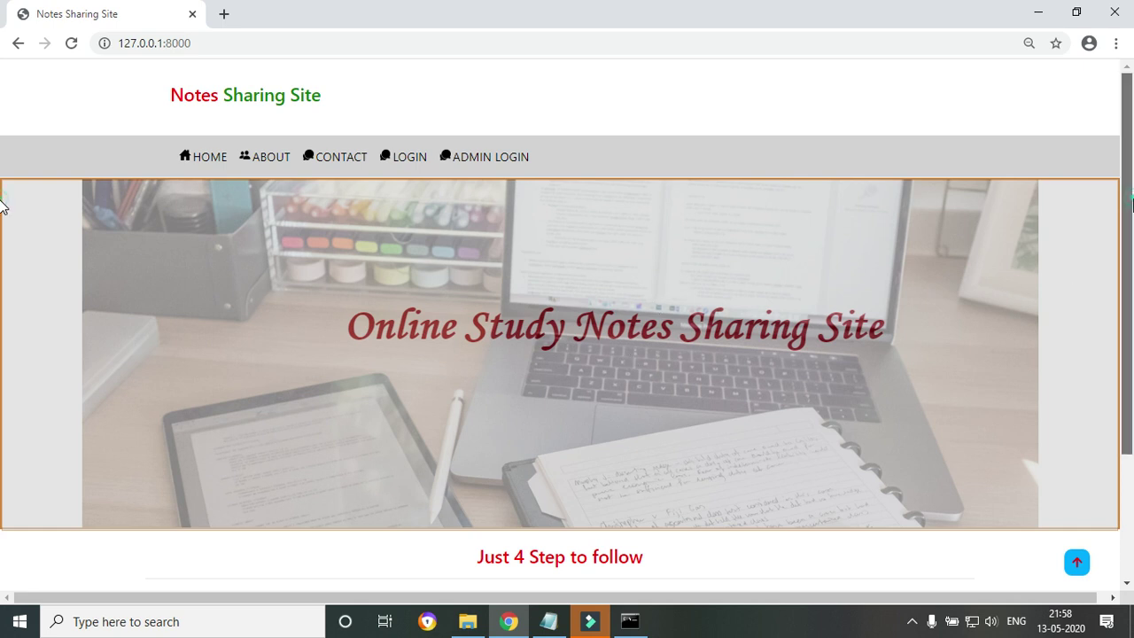
Scroll through the home page back to its top, then go to the About page.
{"action": "left_click_drag", "start_coordinate": [1133, 204], "coordinate": [1132, 383]}
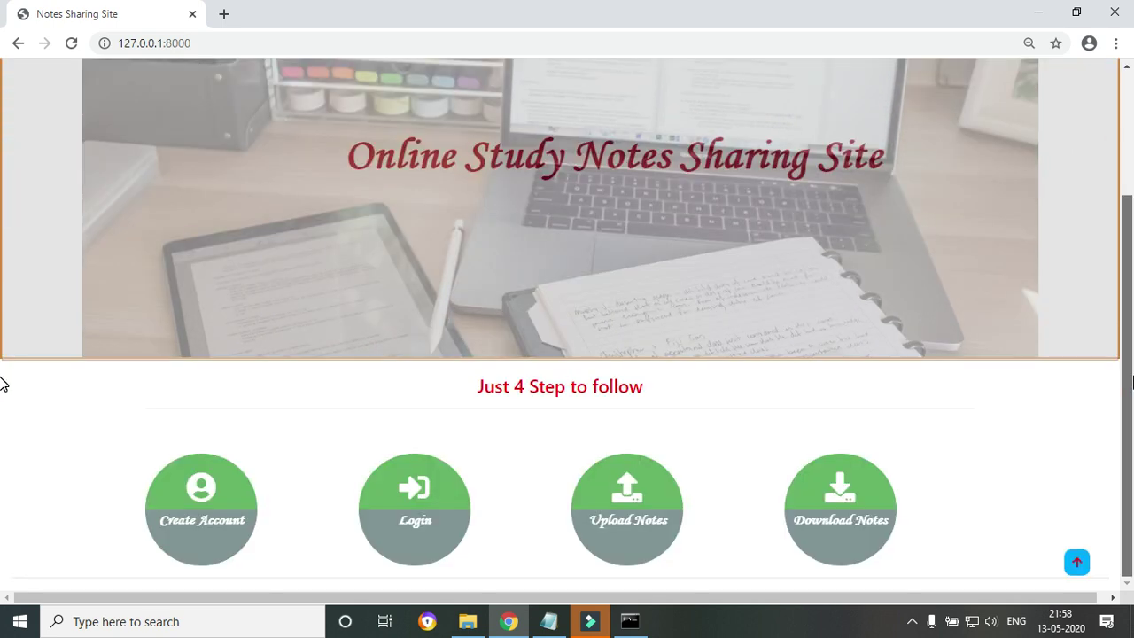
{"action": "scroll", "coordinate": [3, 265], "scroll_direction": "up", "scroll_amount": 1}
{"action": "scroll", "coordinate": [2, 416], "scroll_direction": "down", "scroll_amount": 1}
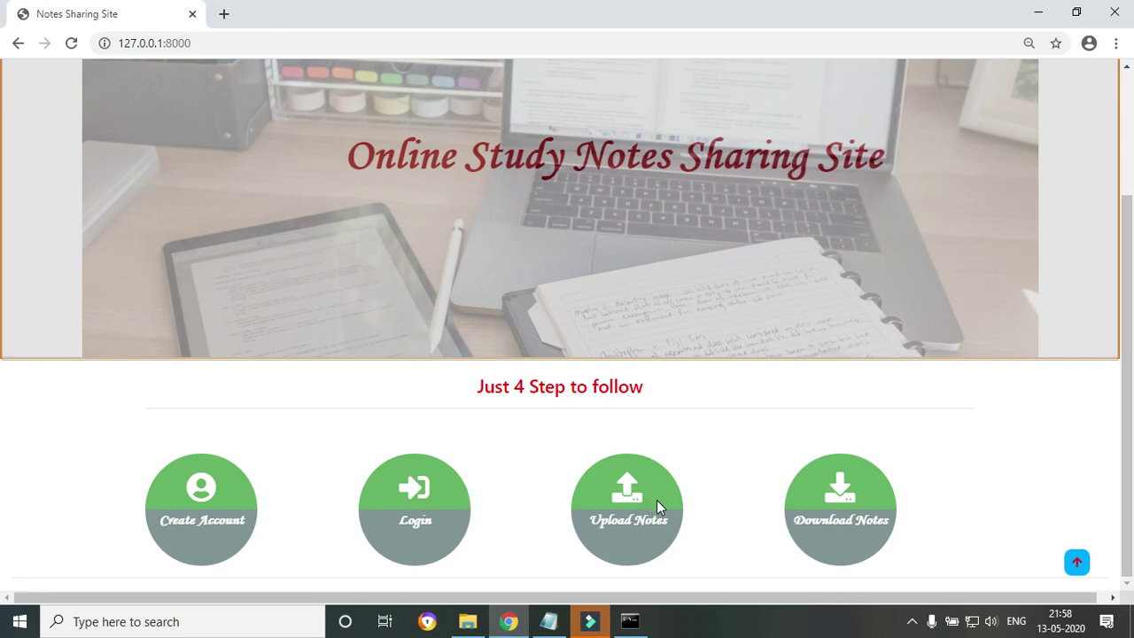
{"action": "scroll", "coordinate": [2, 381], "scroll_direction": "up", "scroll_amount": 2}
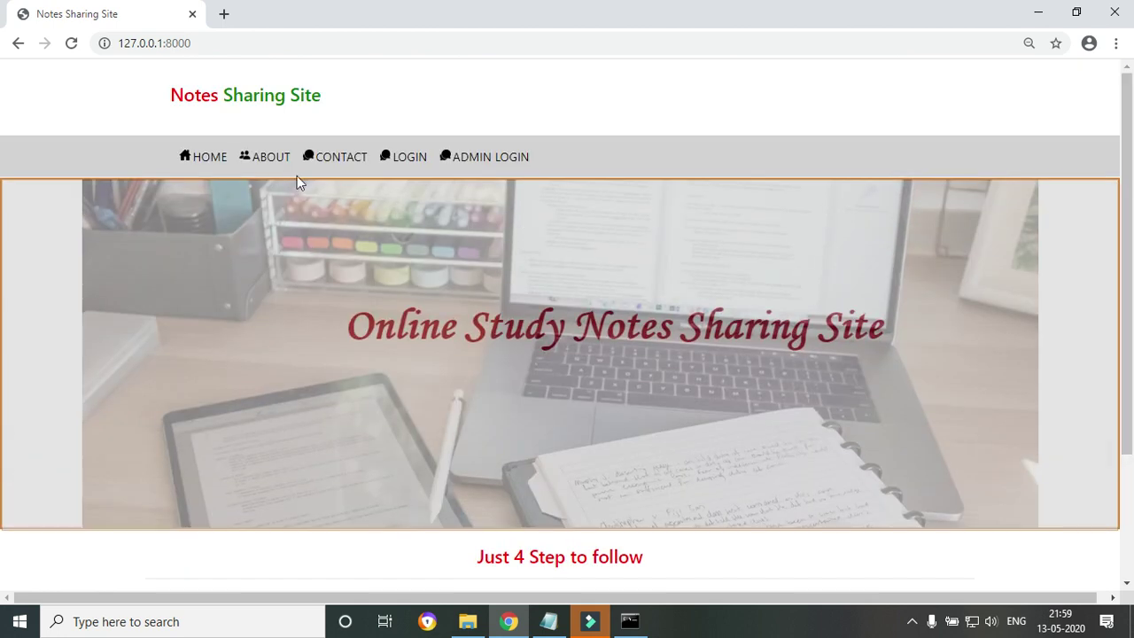
{"action": "left_click", "coordinate": [262, 161]}
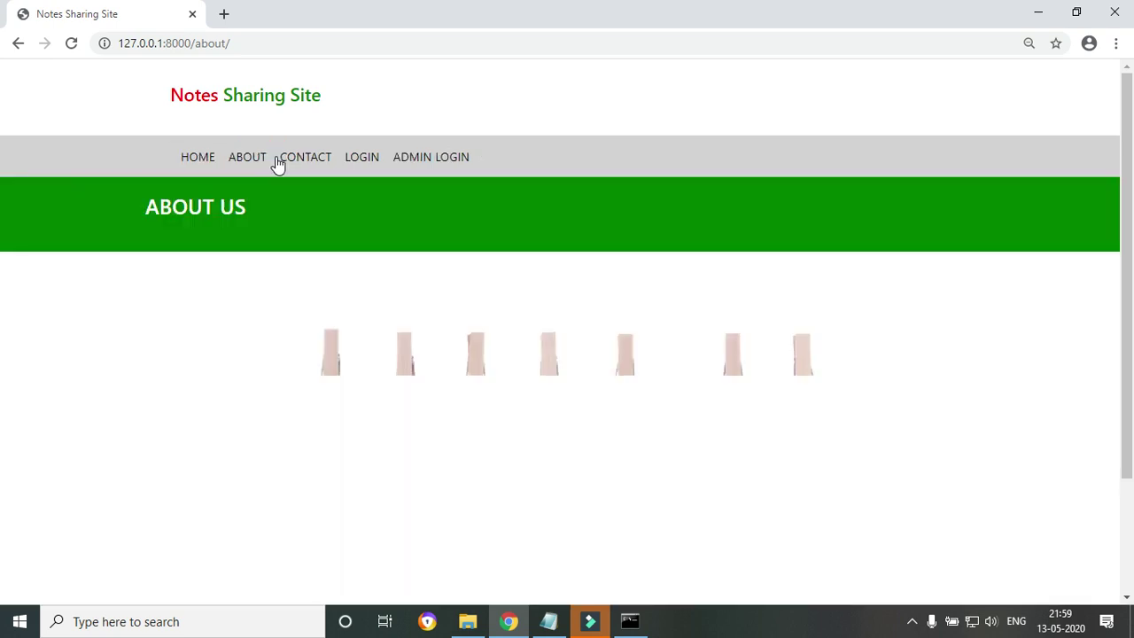
Browse the About and Contact pages, then the user login and admin sign-in pages.
{"action": "scroll", "coordinate": [1132, 357], "scroll_direction": "down", "scroll_amount": 1}
{"action": "scroll", "coordinate": [1132, 357], "scroll_direction": "down", "scroll_amount": 1}
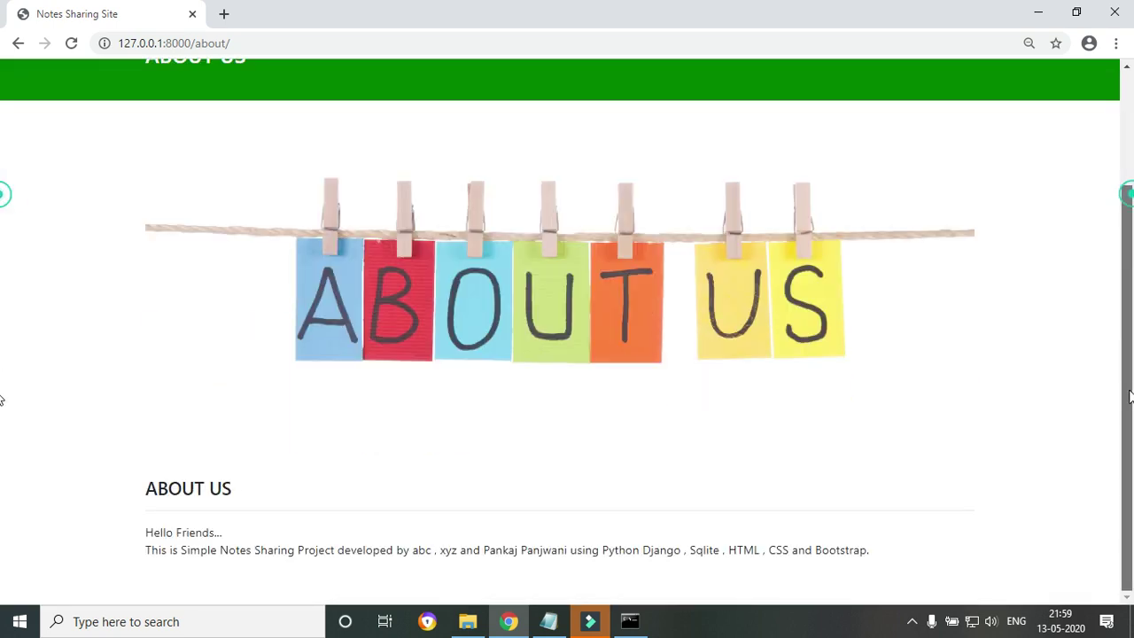
{"action": "scroll", "coordinate": [555, 170], "scroll_direction": "up", "scroll_amount": 2}
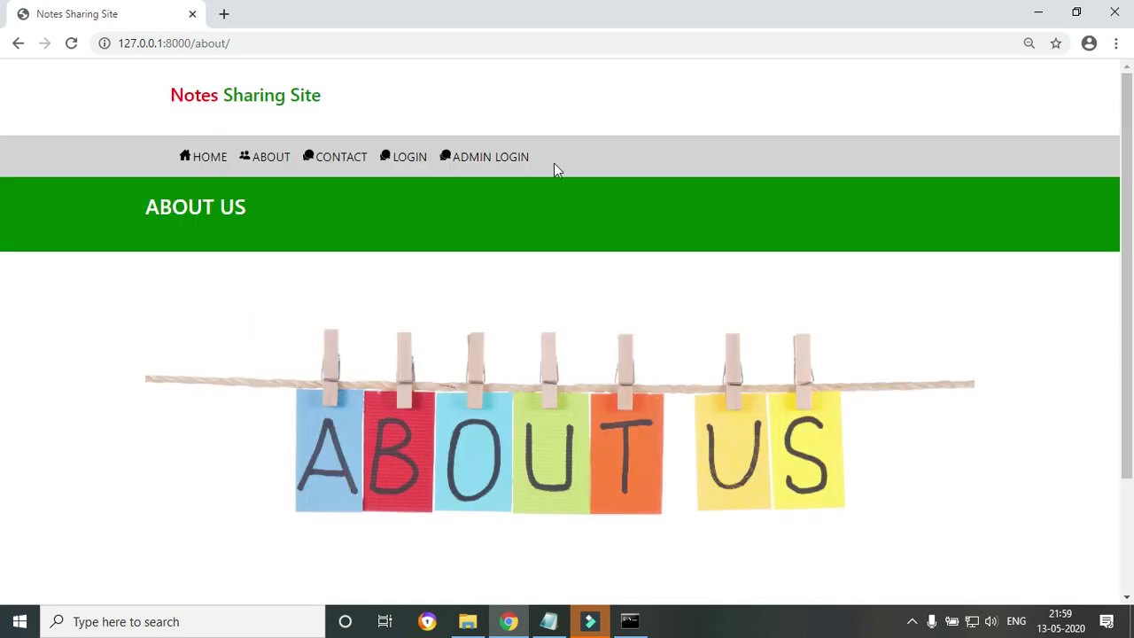
{"action": "left_click", "coordinate": [338, 168]}
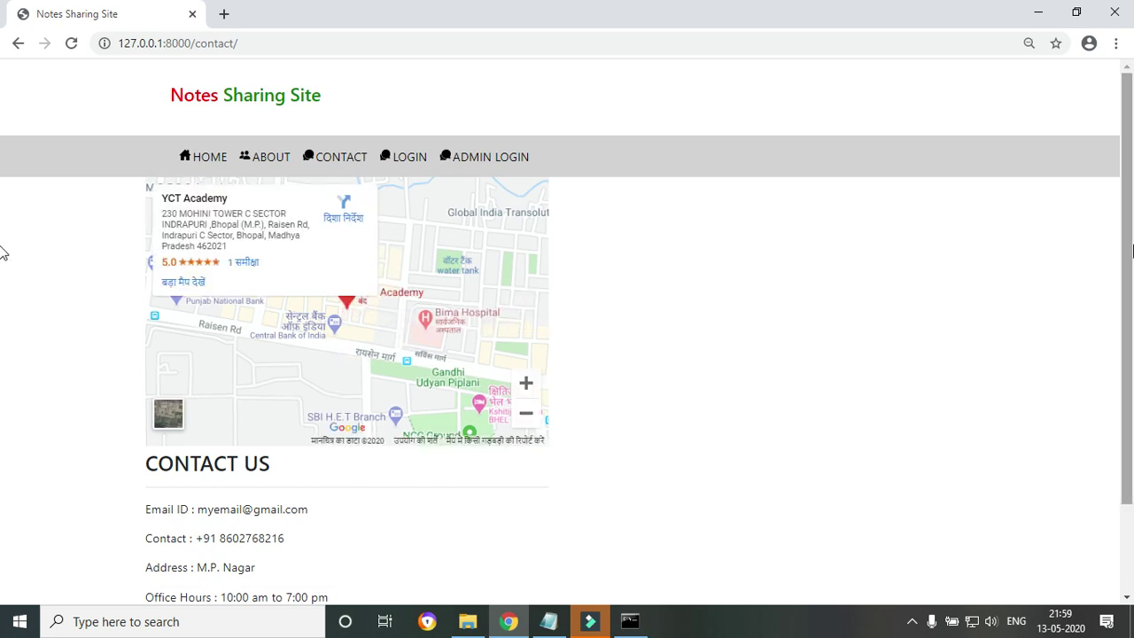
{"action": "scroll", "coordinate": [2, 258], "scroll_direction": "down", "scroll_amount": 1}
{"action": "scroll", "coordinate": [3, 263], "scroll_direction": "up", "scroll_amount": 1}
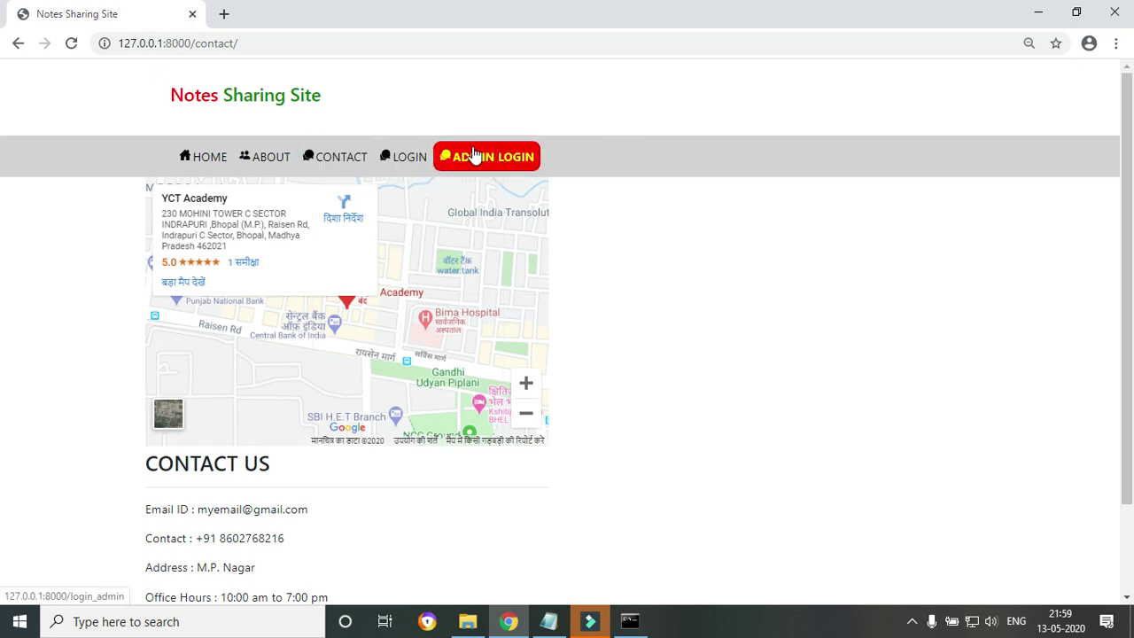
{"action": "left_click", "coordinate": [381, 166]}
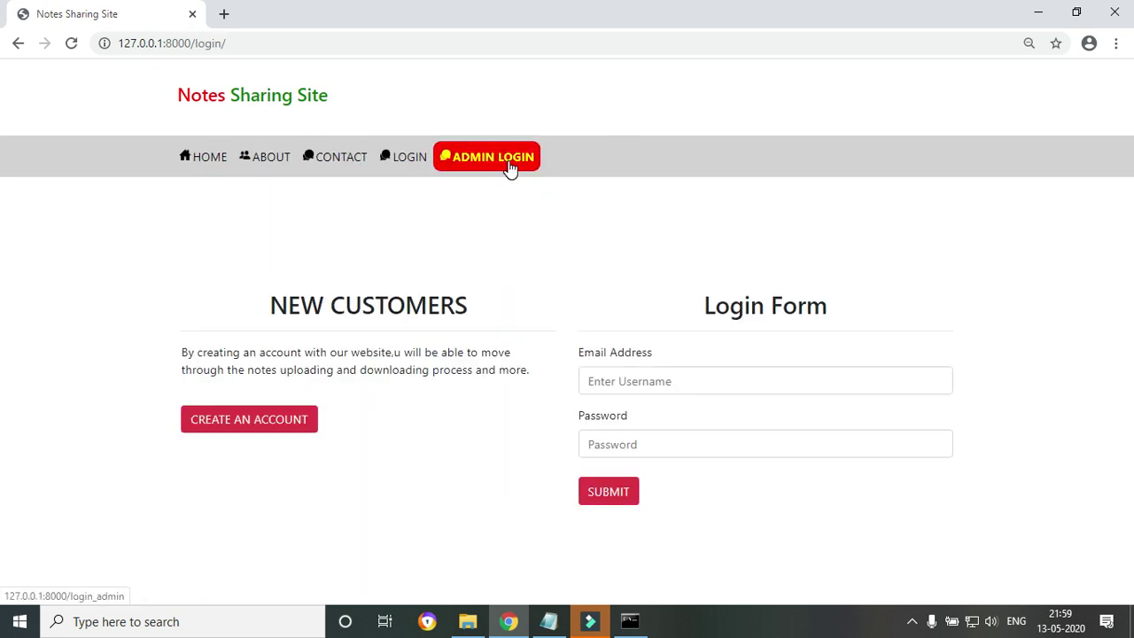
{"action": "left_click", "coordinate": [510, 167]}
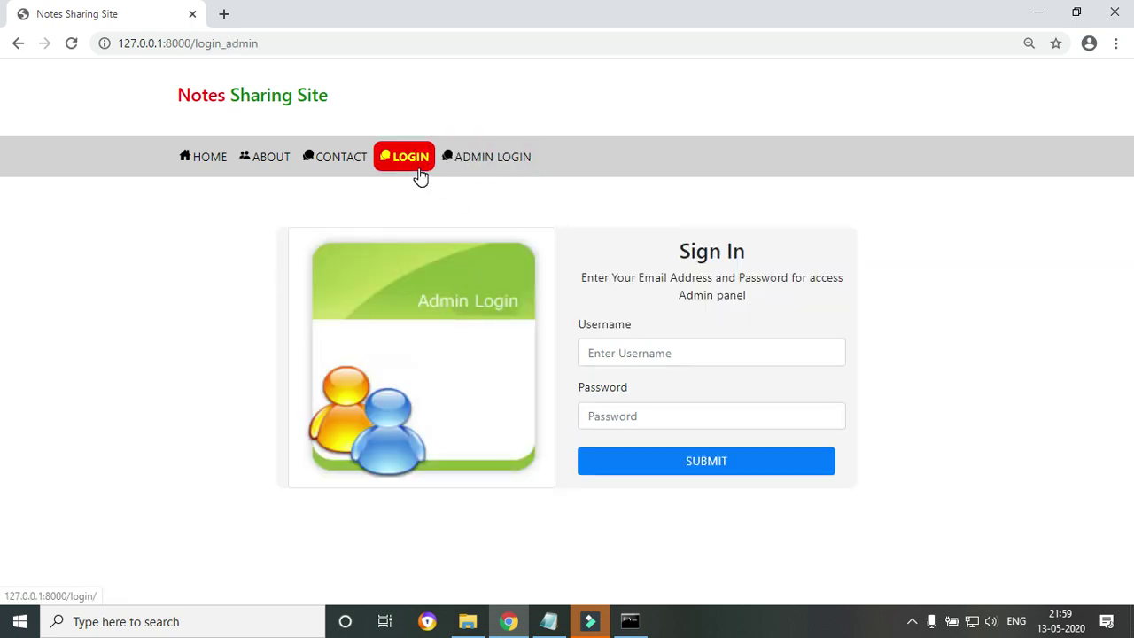
Return to the login page, select the NEW CUSTOMERS heading and preview the registration form.
{"action": "left_click", "coordinate": [408, 159]}
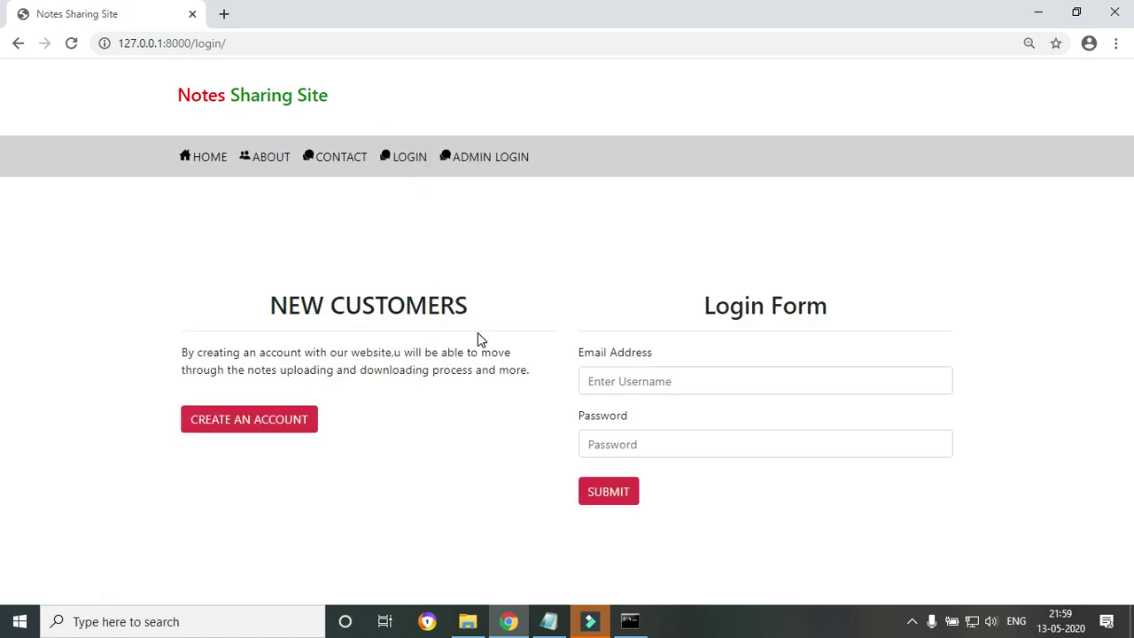
{"action": "left_click_drag", "start_coordinate": [277, 303], "coordinate": [468, 304]}
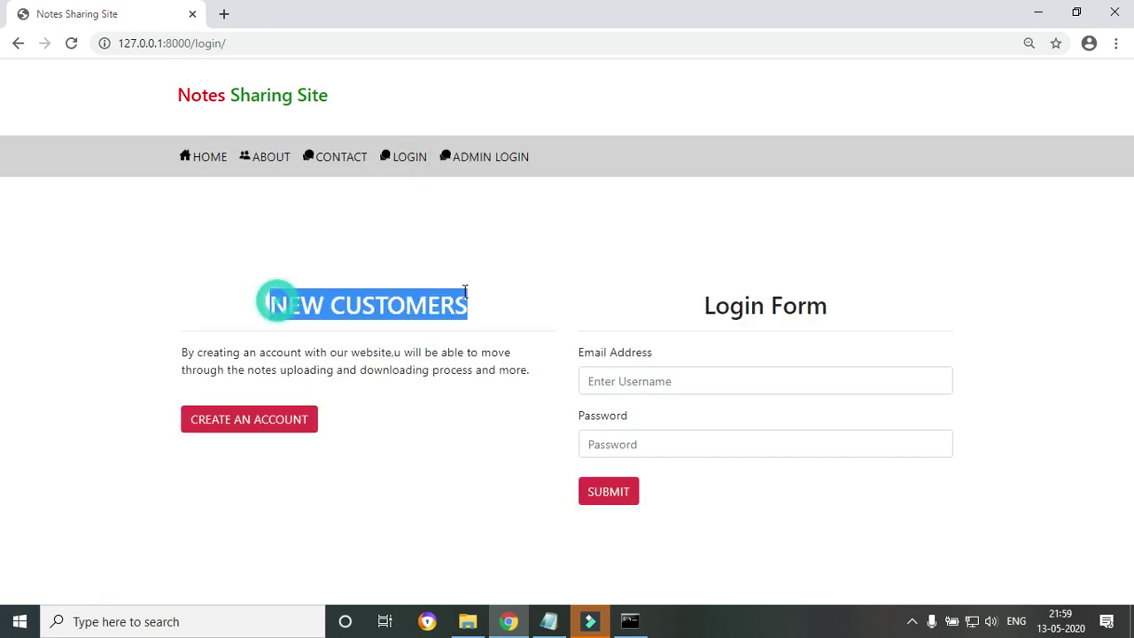
{"action": "left_click", "coordinate": [386, 451]}
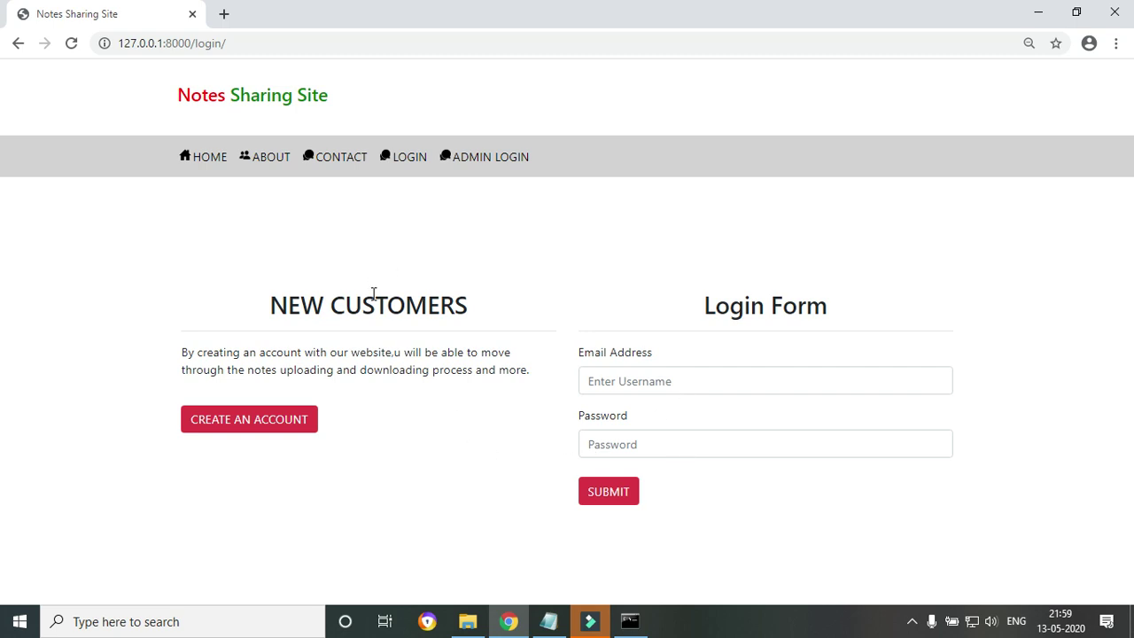
{"action": "left_click", "coordinate": [247, 425]}
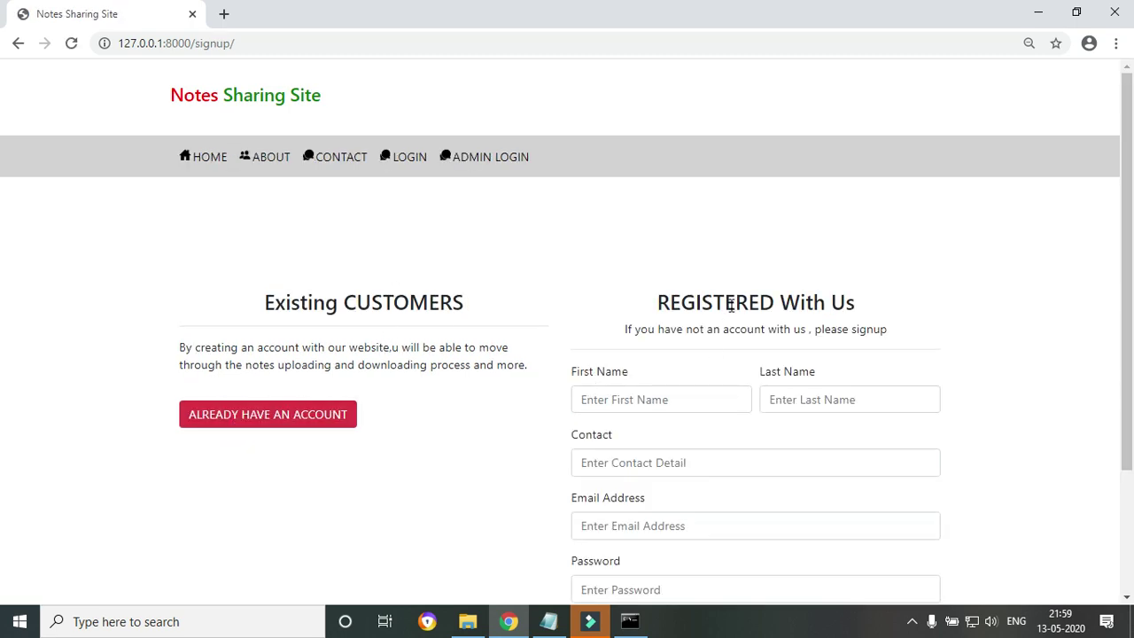
{"action": "scroll", "coordinate": [4, 253], "scroll_direction": "down", "scroll_amount": 2}
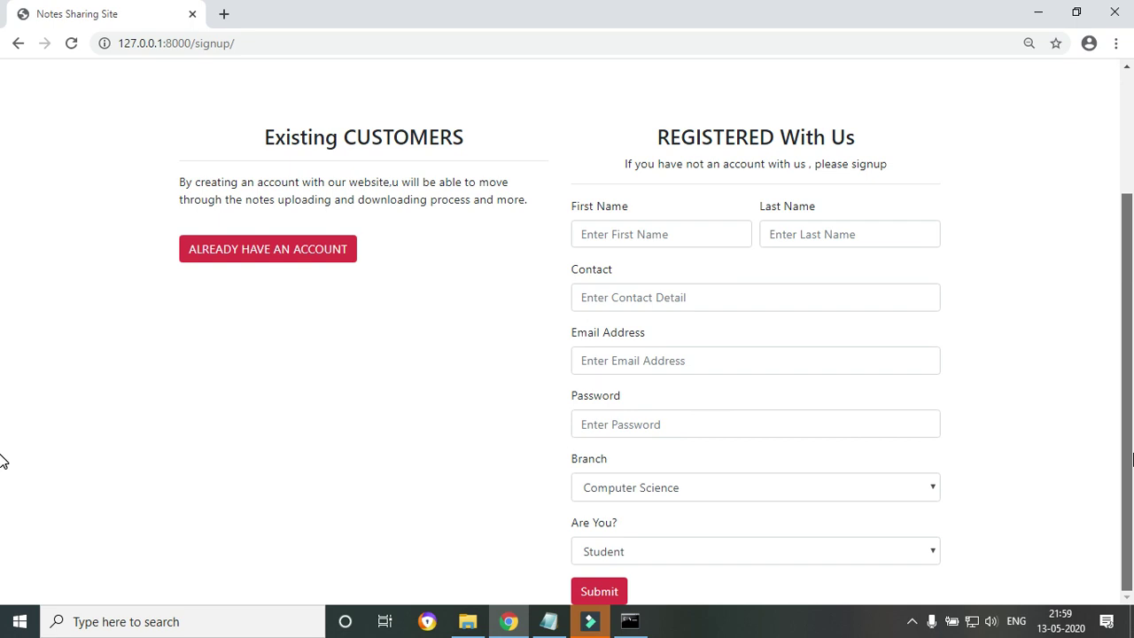
{"action": "left_click", "coordinate": [257, 248]}
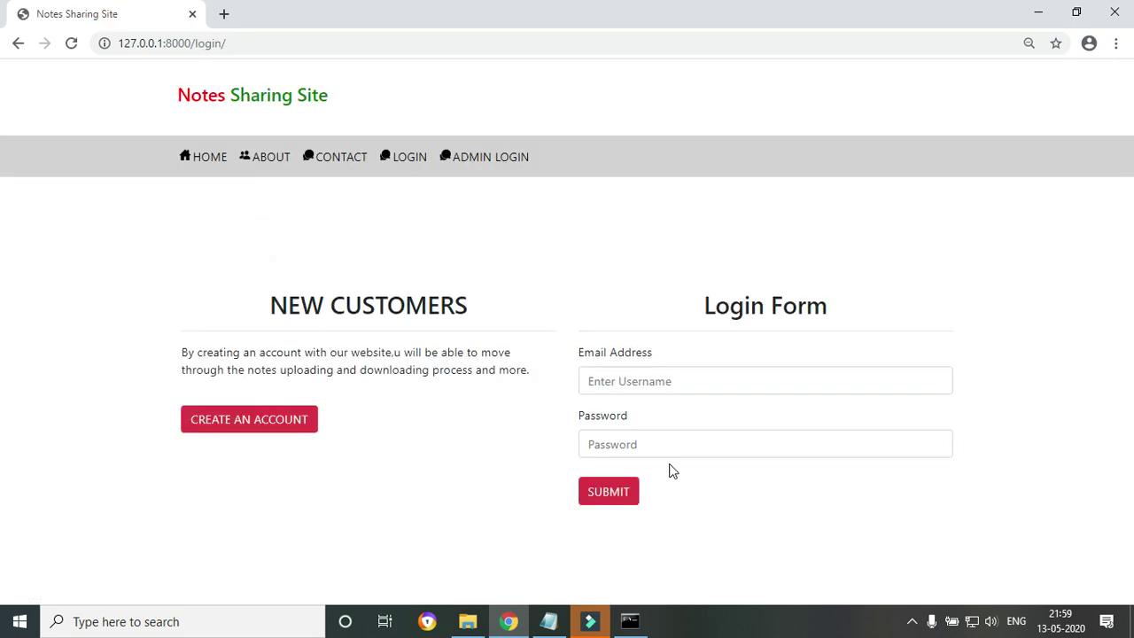
Try typing a login email, clear it, and open the registration form again.
{"action": "left_click", "coordinate": [631, 387]}
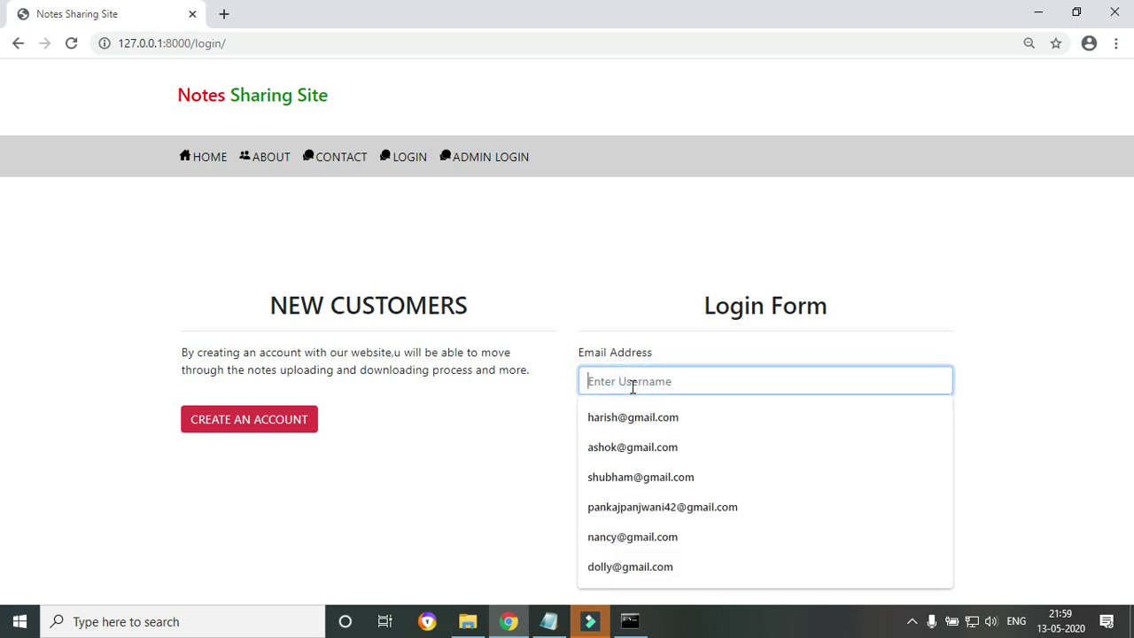
{"action": "left_click", "coordinate": [624, 383]}
{"action": "type", "text": "sande"}
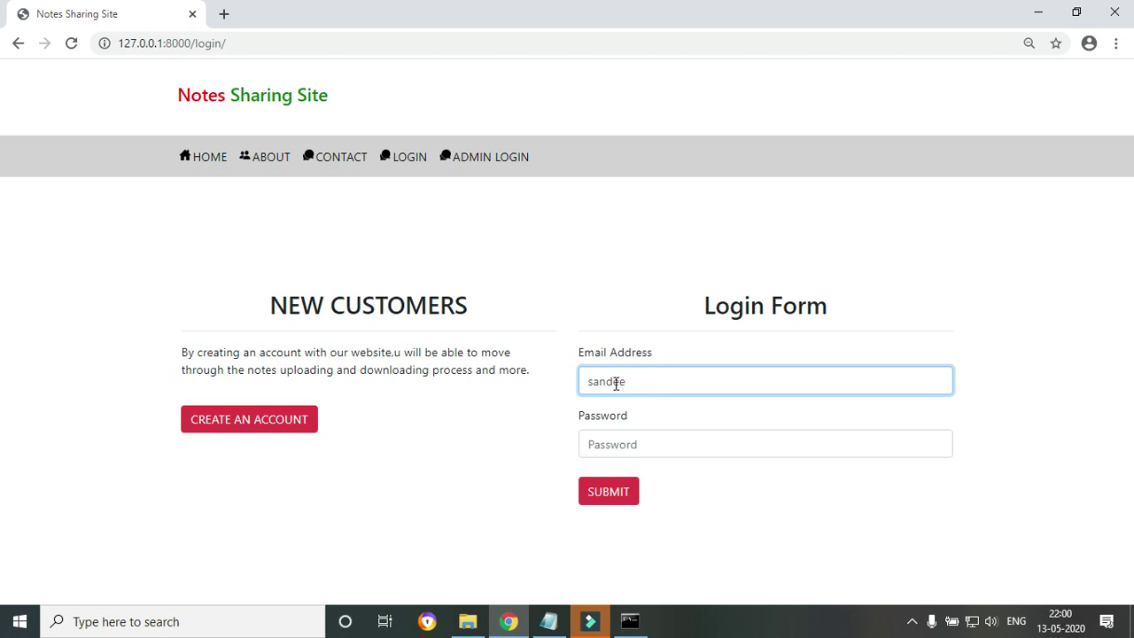
{"action": "key", "text": "ctrl+a"}
{"action": "key", "text": "BackSpace"}
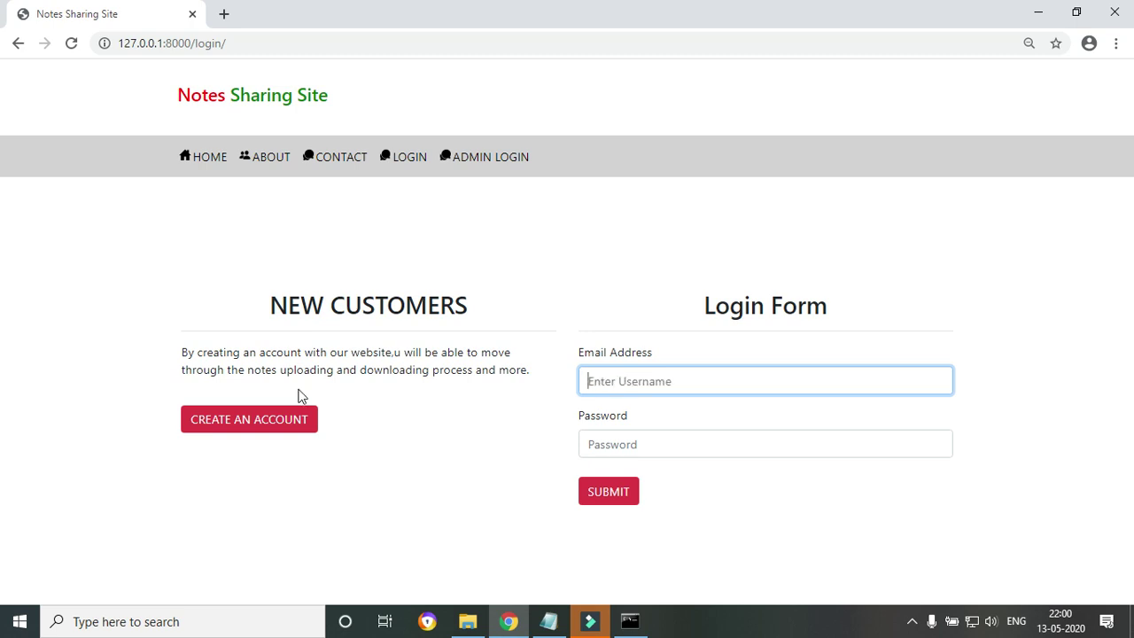
{"action": "left_click", "coordinate": [232, 424]}
Enter the first and last name, pick a saved contact number, and type the email address.
{"action": "left_click", "coordinate": [619, 399]}
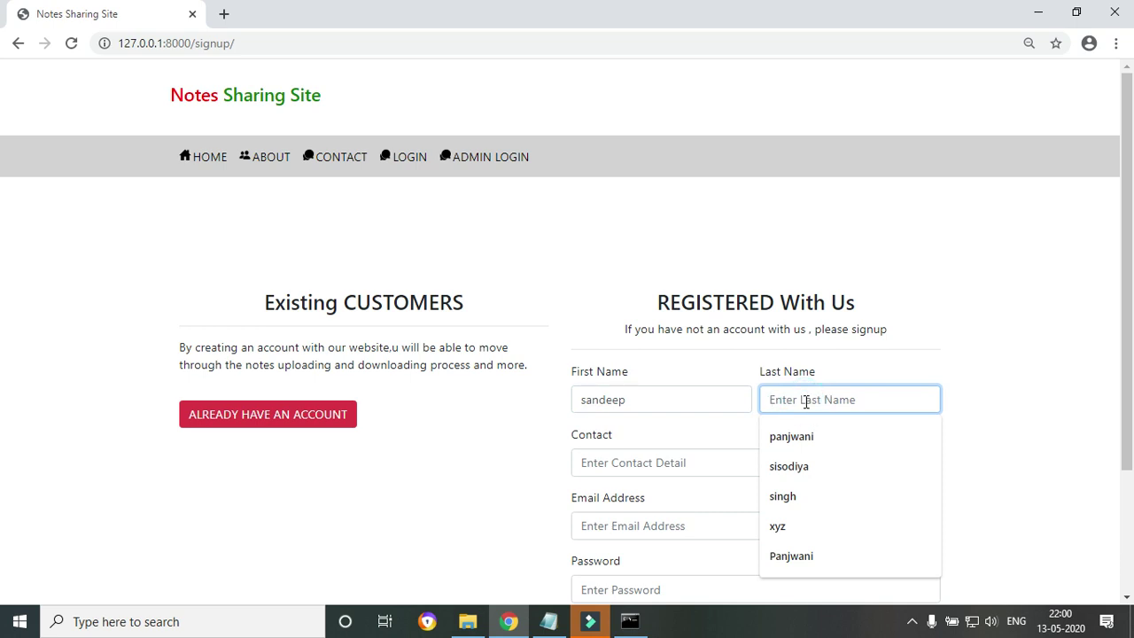
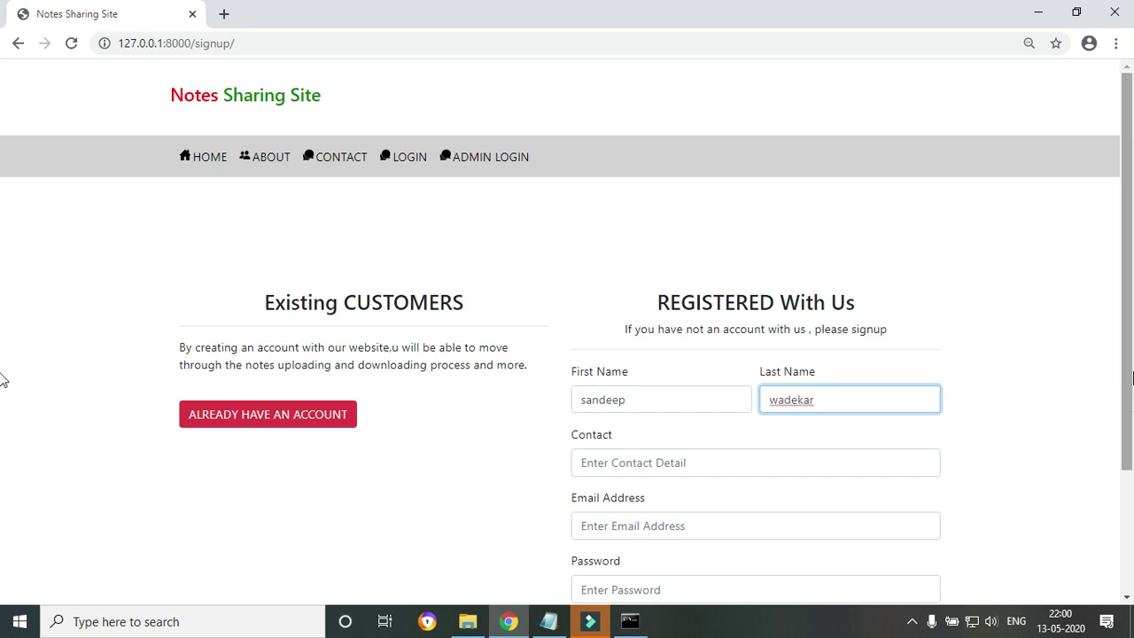
{"action": "scroll", "coordinate": [3, 381], "scroll_direction": "down", "scroll_amount": 2}
{"action": "left_click", "coordinate": [644, 343]}
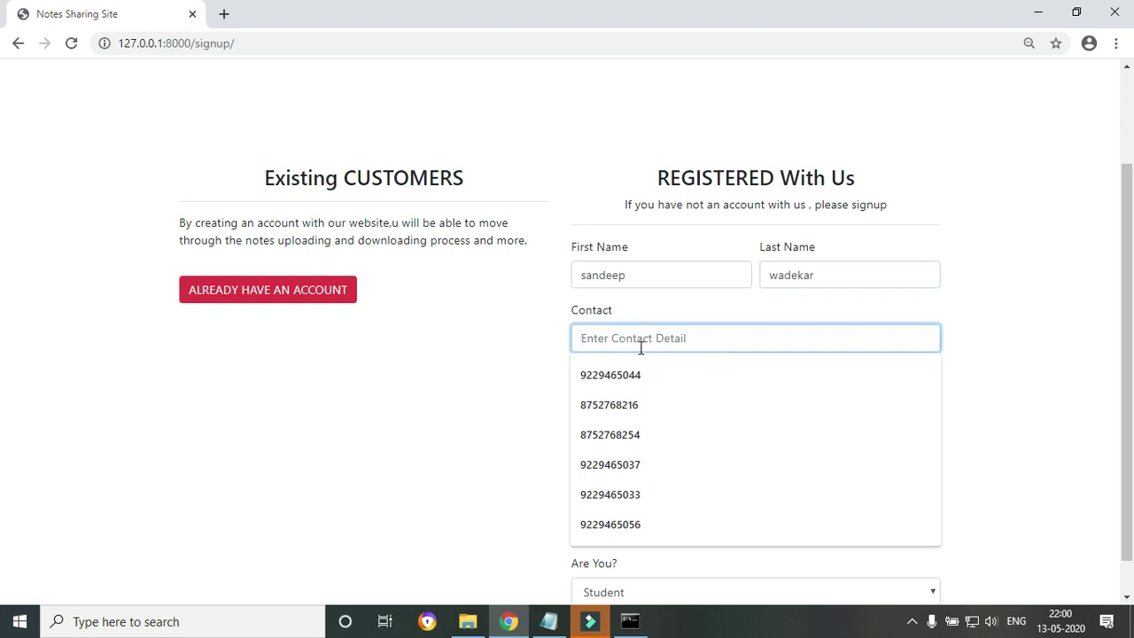
{"action": "left_click", "coordinate": [623, 367]}
{"action": "left_click", "coordinate": [623, 399]}
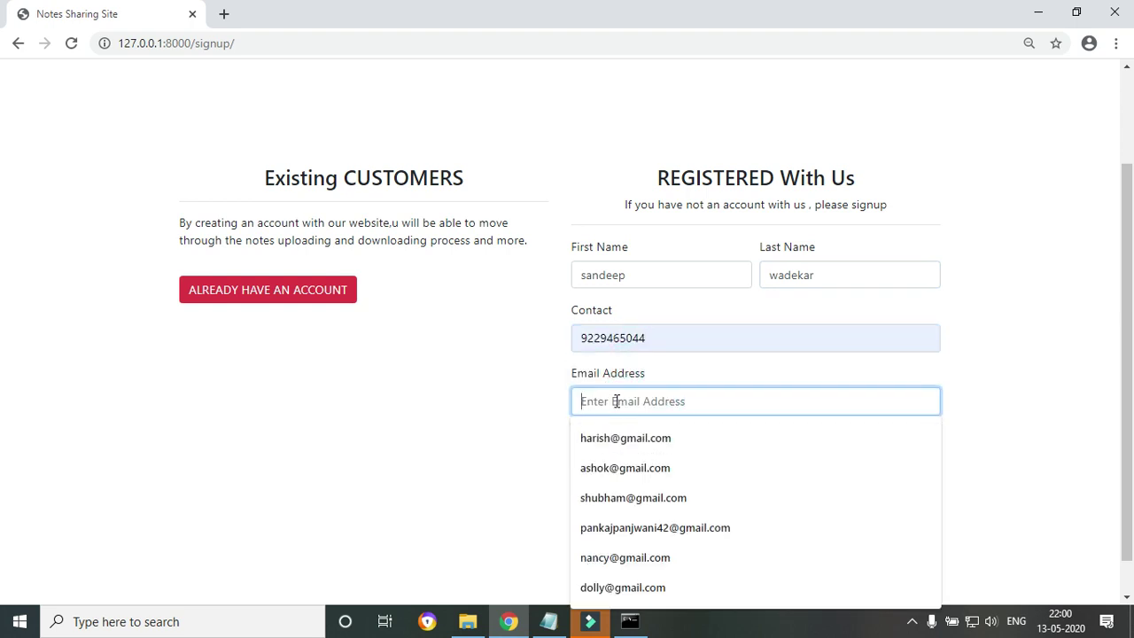
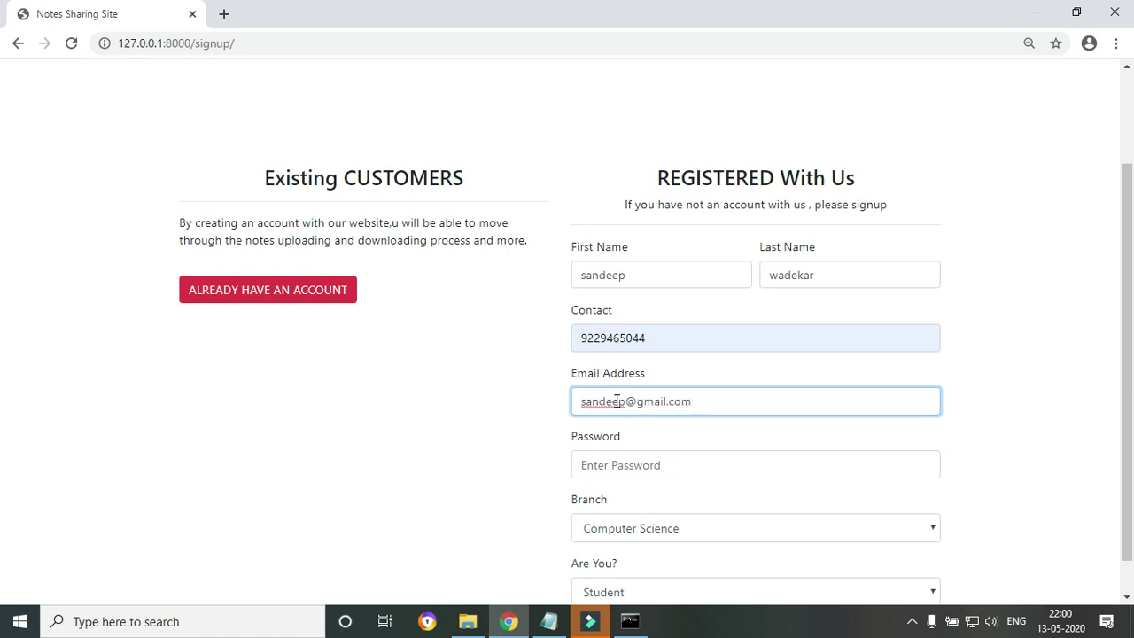
Enter the password, choose Computer Science branch and Teacher role, submit, and dismiss the success message.
{"action": "left_click", "coordinate": [621, 465]}
{"action": "type", "text": "s"}
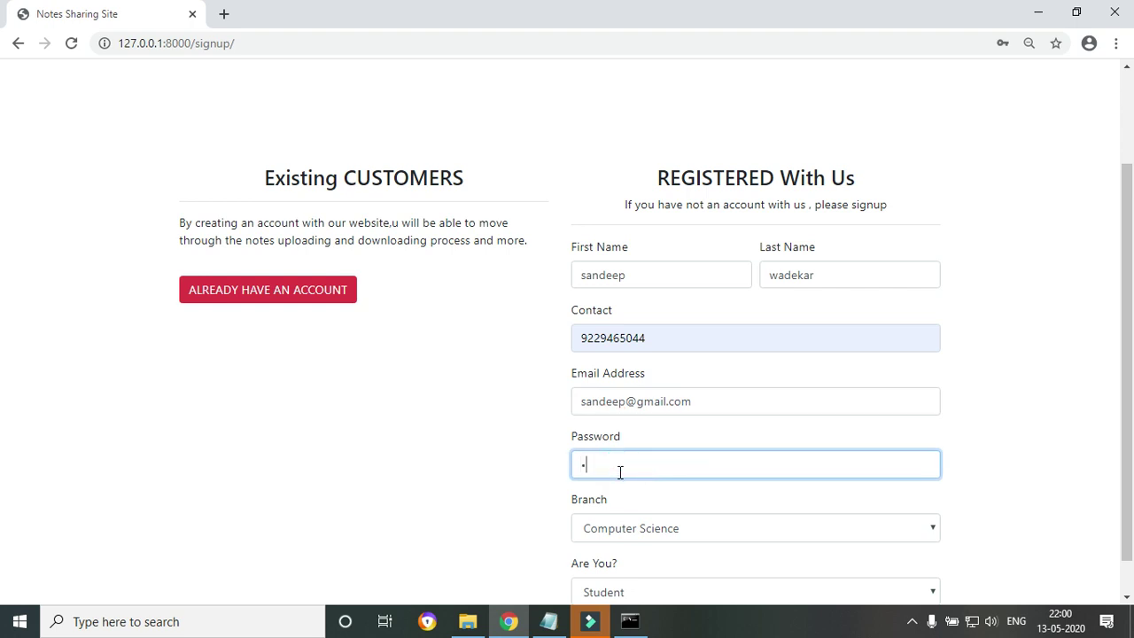
{"action": "key", "text": "BackSpace"}
{"action": "type", "text": "s"}
{"action": "scroll", "coordinate": [3, 426], "scroll_direction": "down", "scroll_amount": 1}
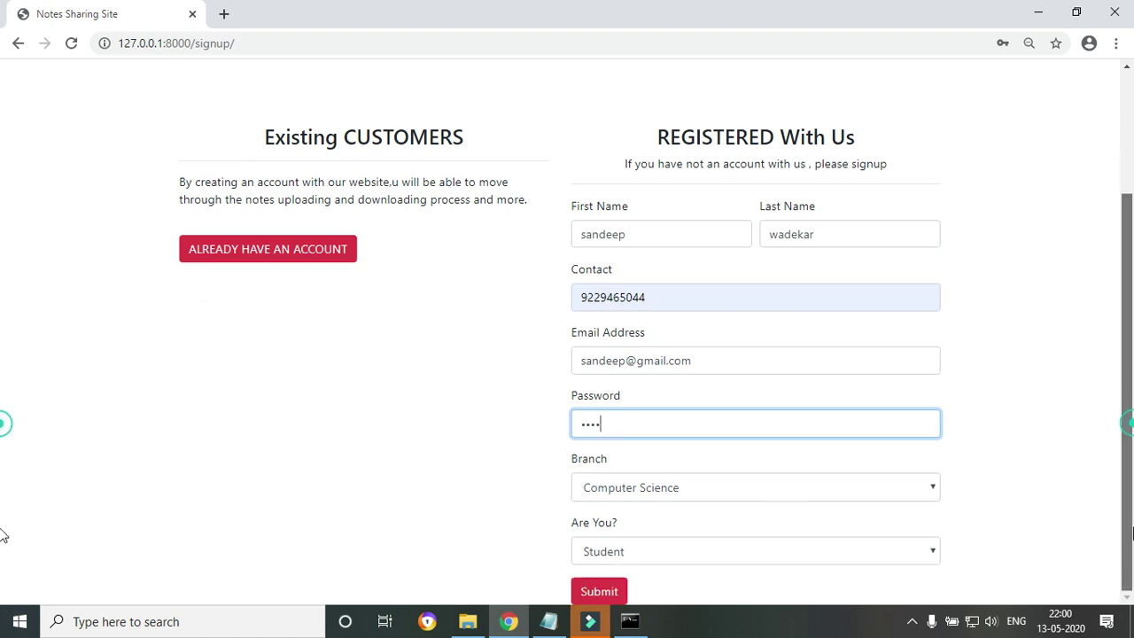
{"action": "left_click", "coordinate": [926, 488]}
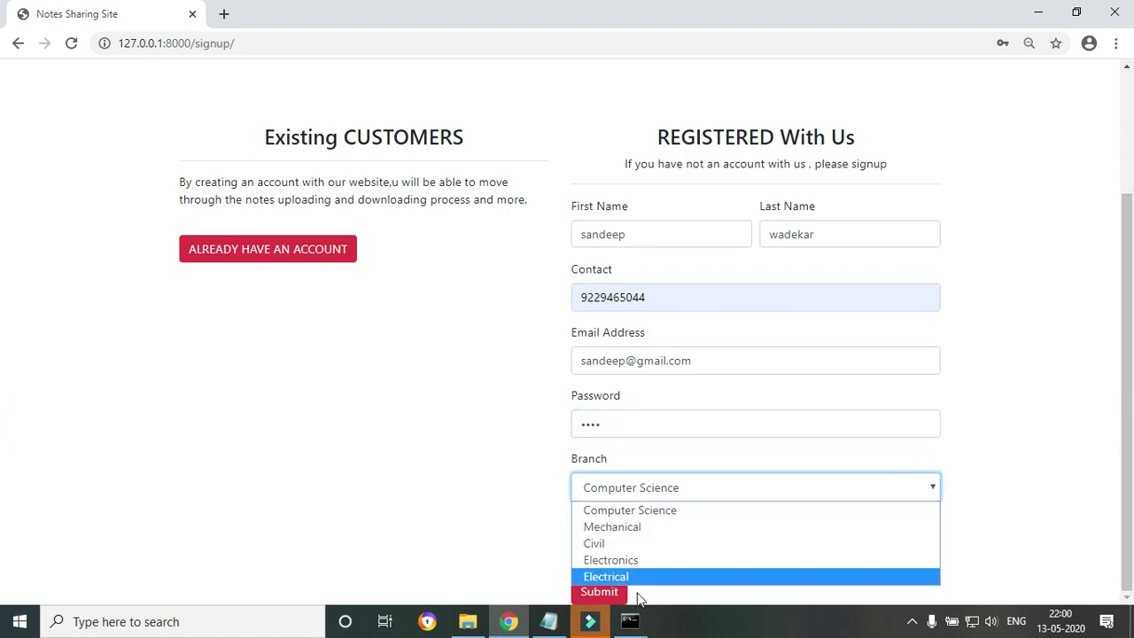
{"action": "left_click", "coordinate": [620, 512]}
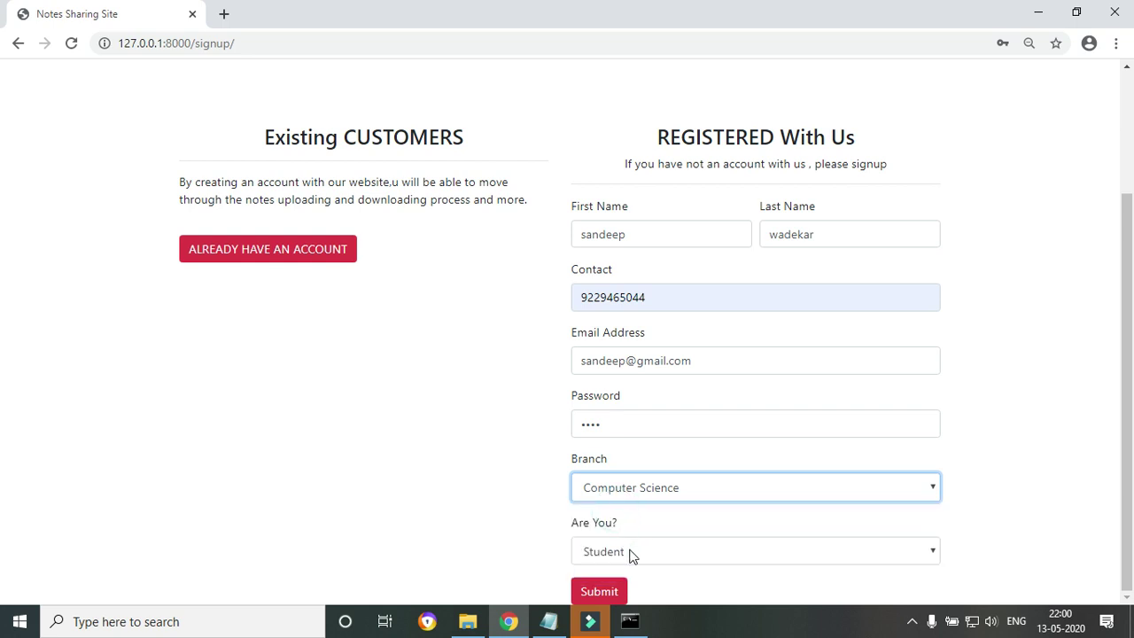
{"action": "left_click", "coordinate": [626, 549]}
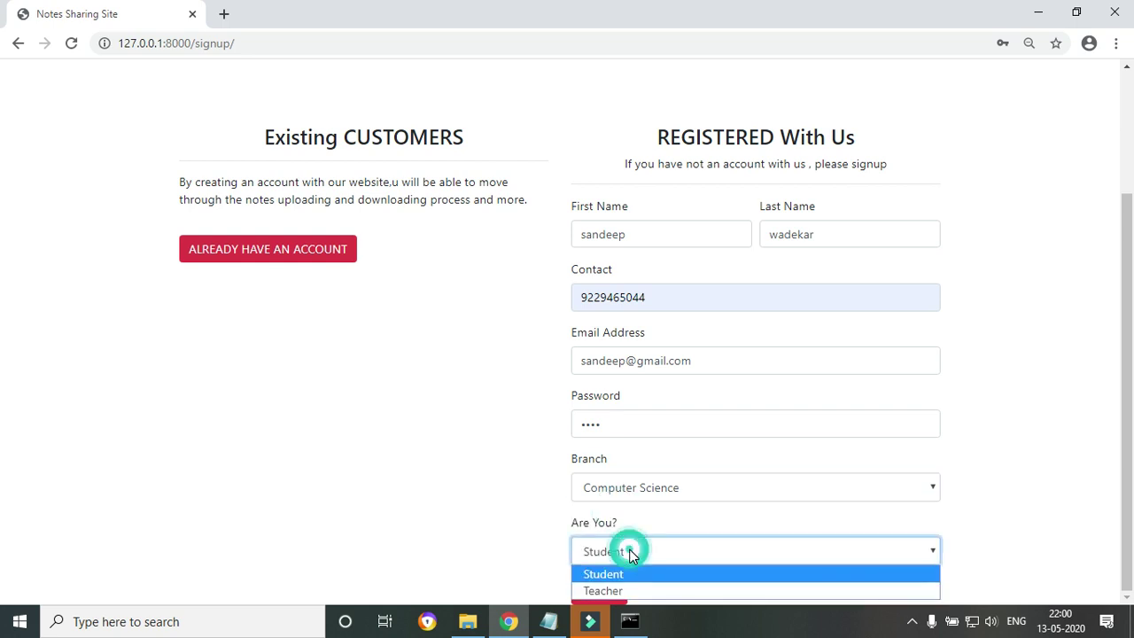
{"action": "left_click", "coordinate": [611, 591]}
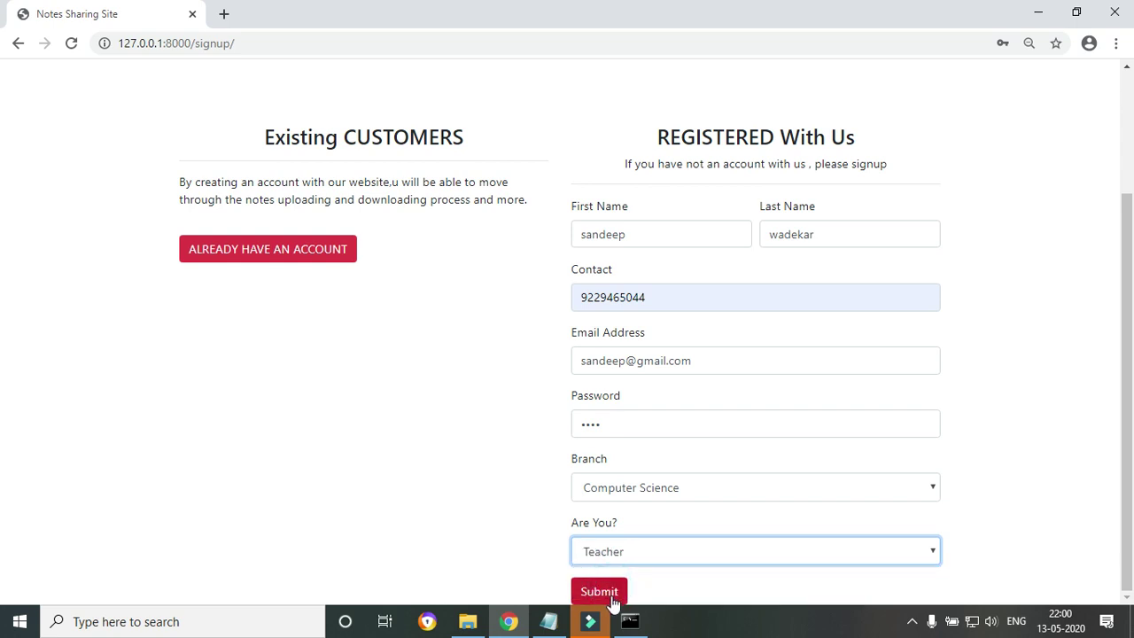
{"action": "left_click", "coordinate": [594, 592]}
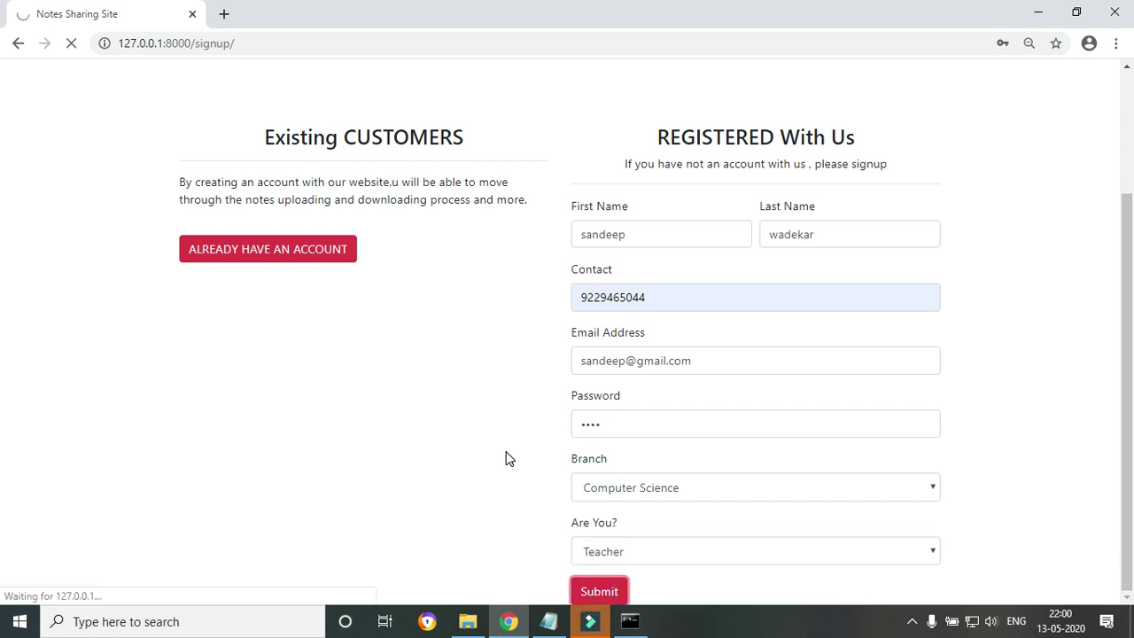
{"action": "left_click", "coordinate": [732, 136]}
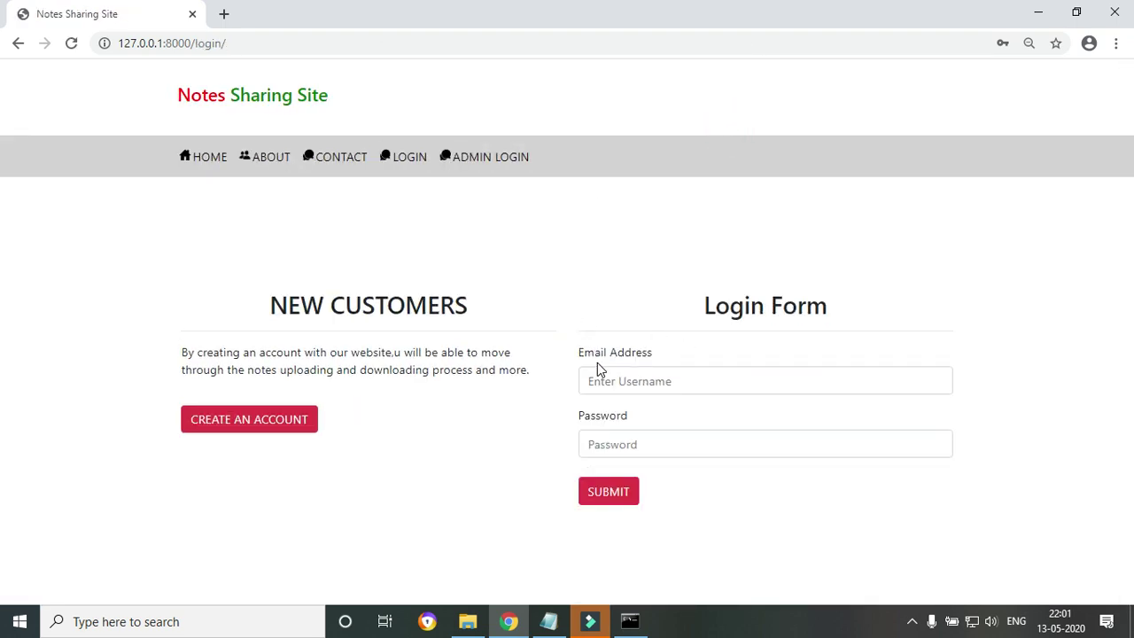
Log in with the saved email and the account password, then dismiss the success alert.
{"action": "left_click", "coordinate": [633, 379]}
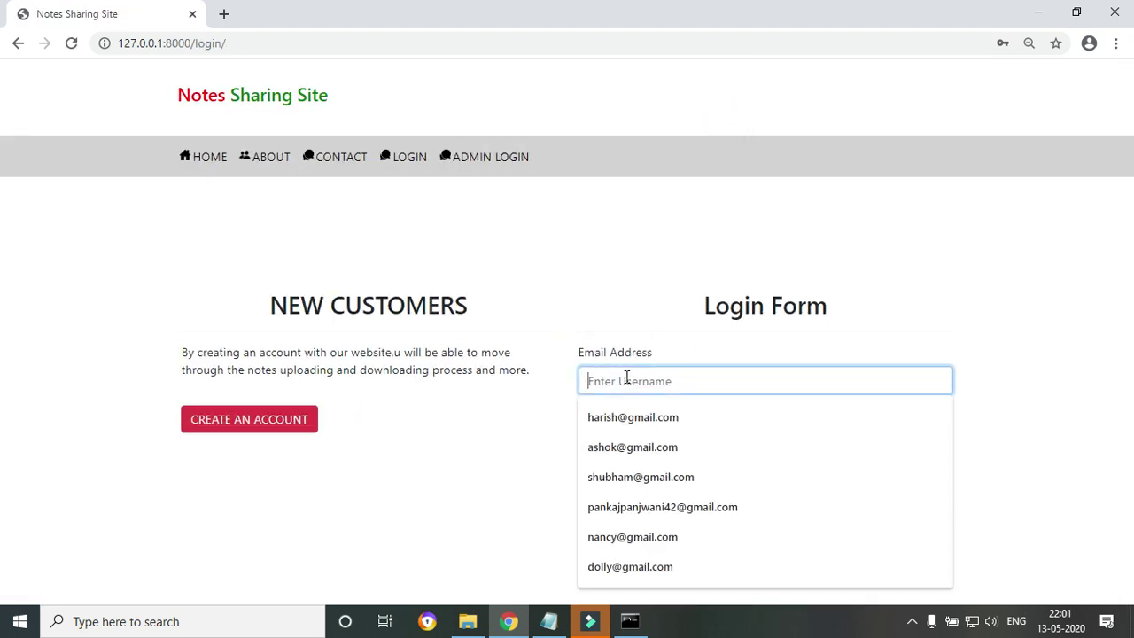
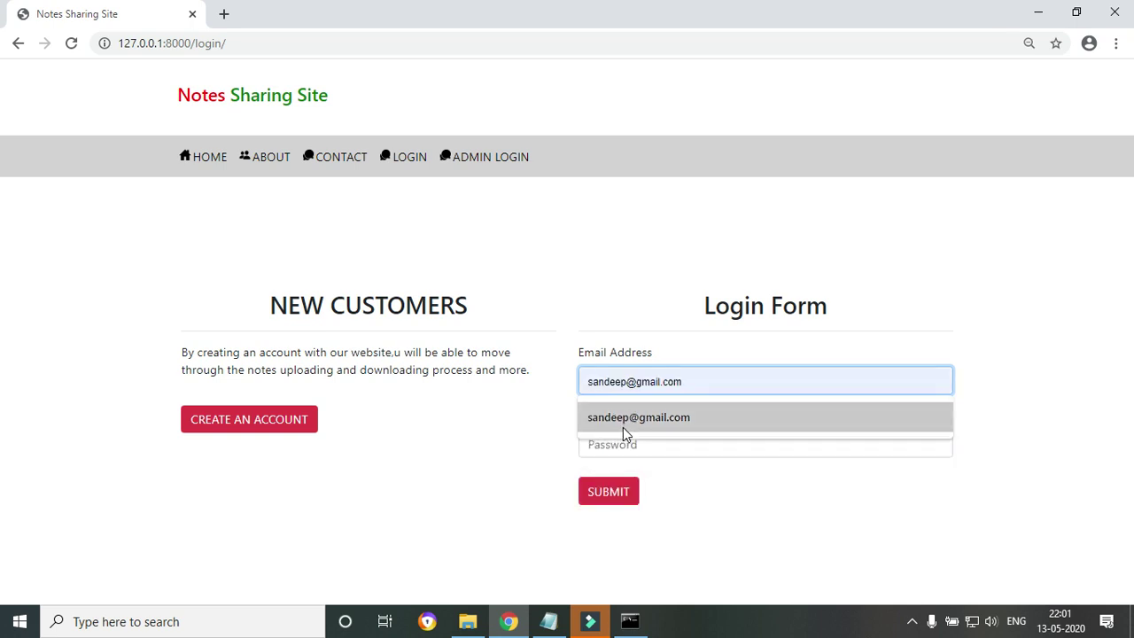
{"action": "left_click", "coordinate": [626, 429]}
{"action": "left_click", "coordinate": [627, 448]}
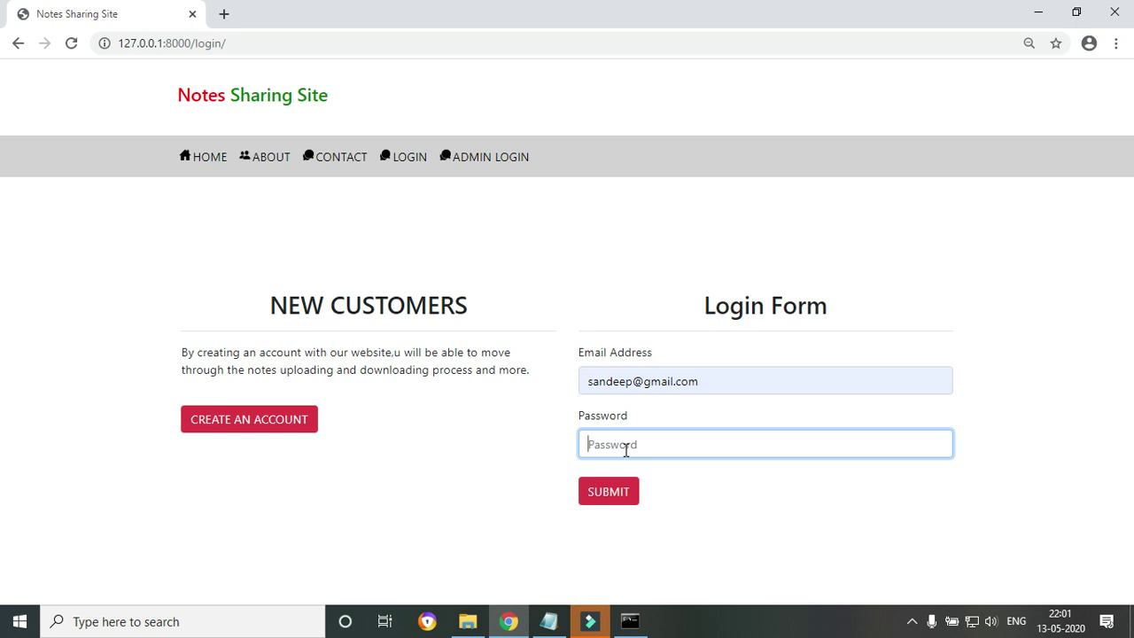
{"action": "type", "text": "sa"}
{"action": "key", "text": "BackSpace"}
{"action": "type", "text": "s"}
{"action": "left_click", "coordinate": [615, 496]}
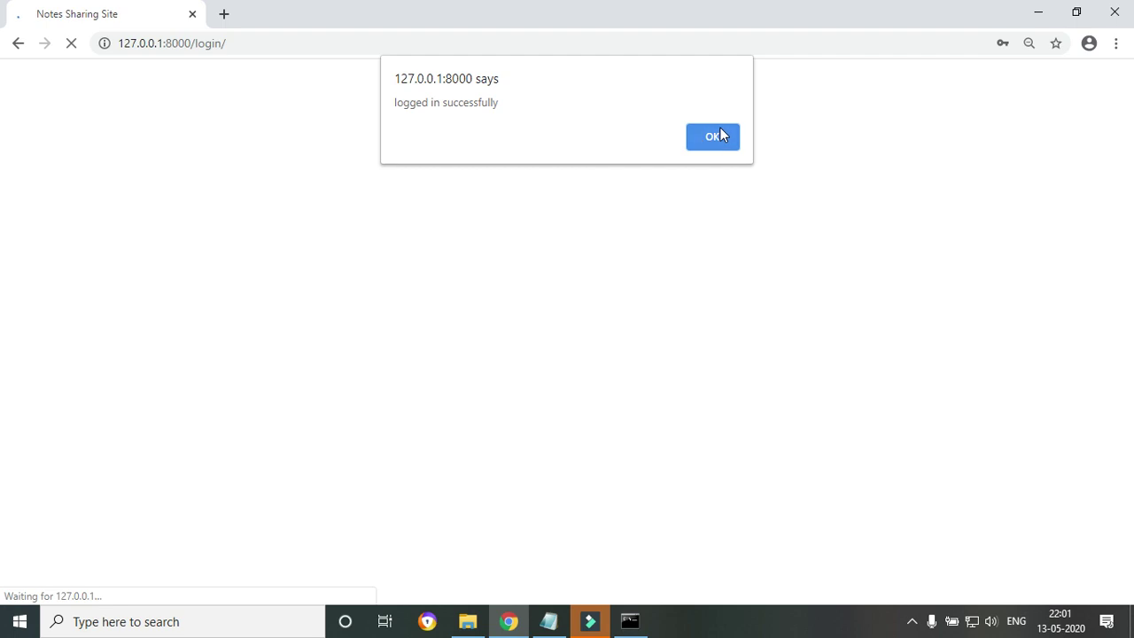
{"action": "left_click", "coordinate": [720, 131]}
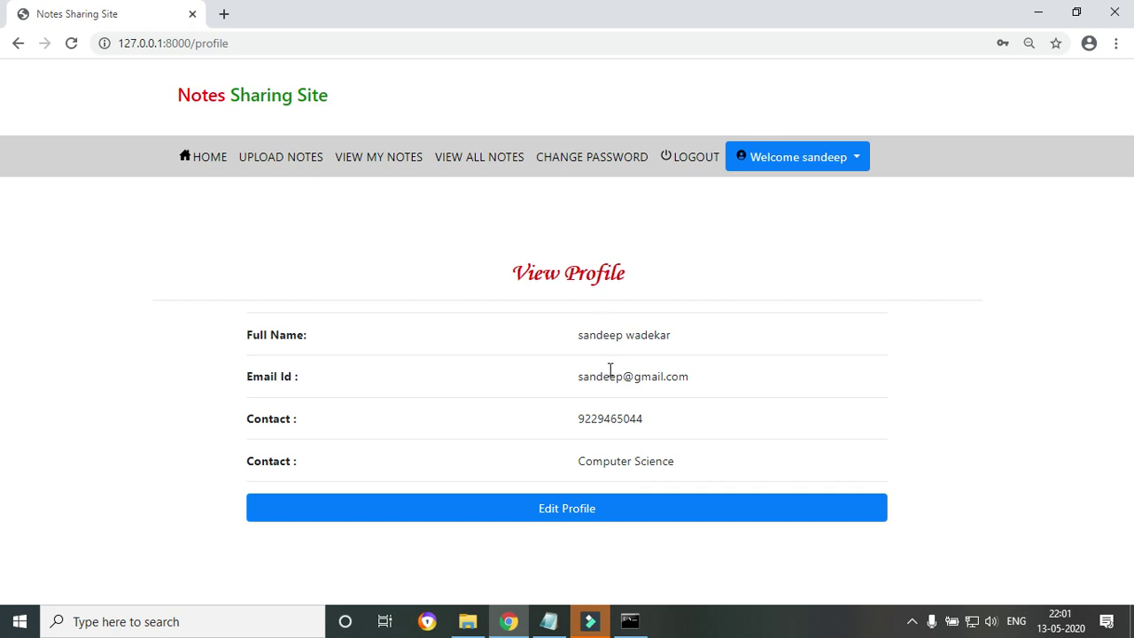
Change the contact number's last two digits to 55 and the branch to Mechanical, then save.
{"action": "left_click", "coordinate": [567, 510]}
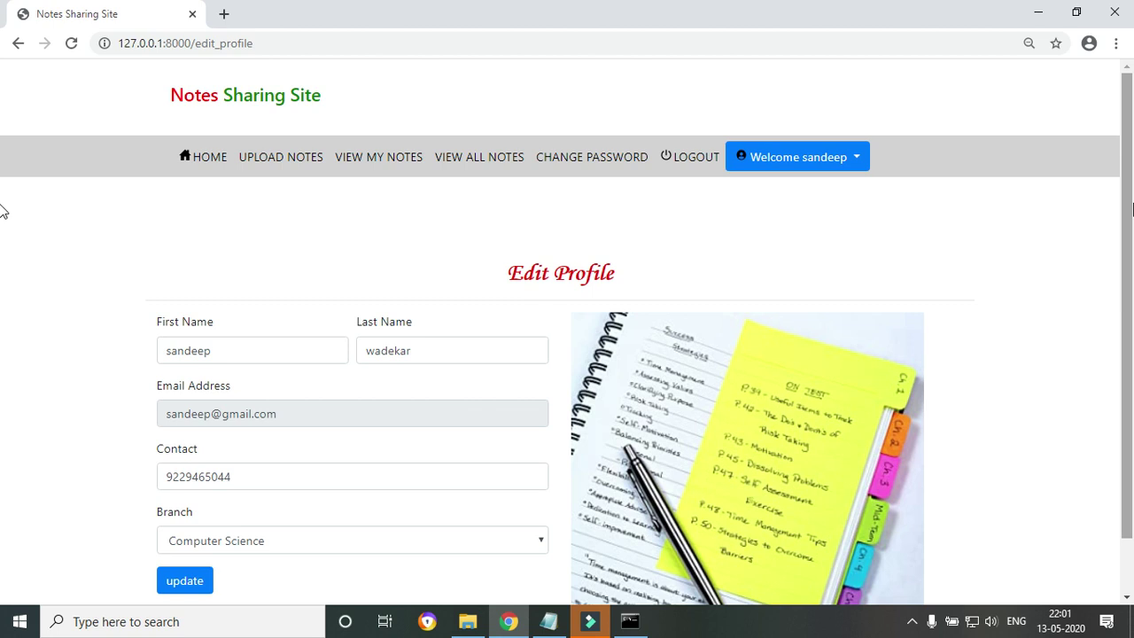
{"action": "scroll", "coordinate": [4, 210], "scroll_direction": "down", "scroll_amount": 1}
{"action": "left_click_drag", "start_coordinate": [218, 416], "coordinate": [268, 413]}
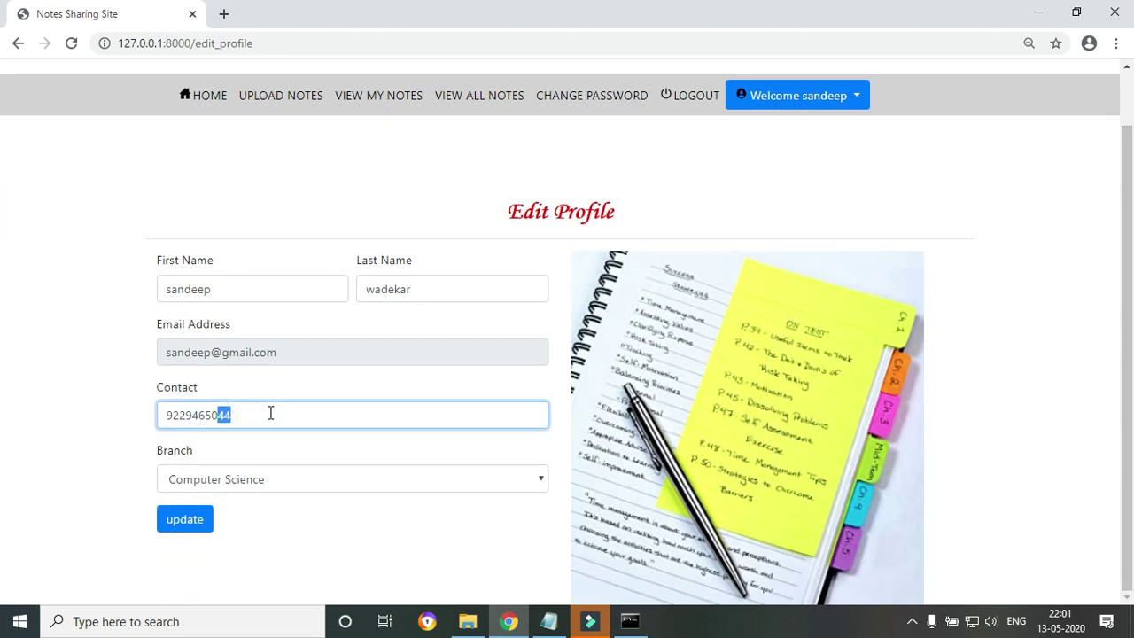
{"action": "key", "text": "BackSpace"}
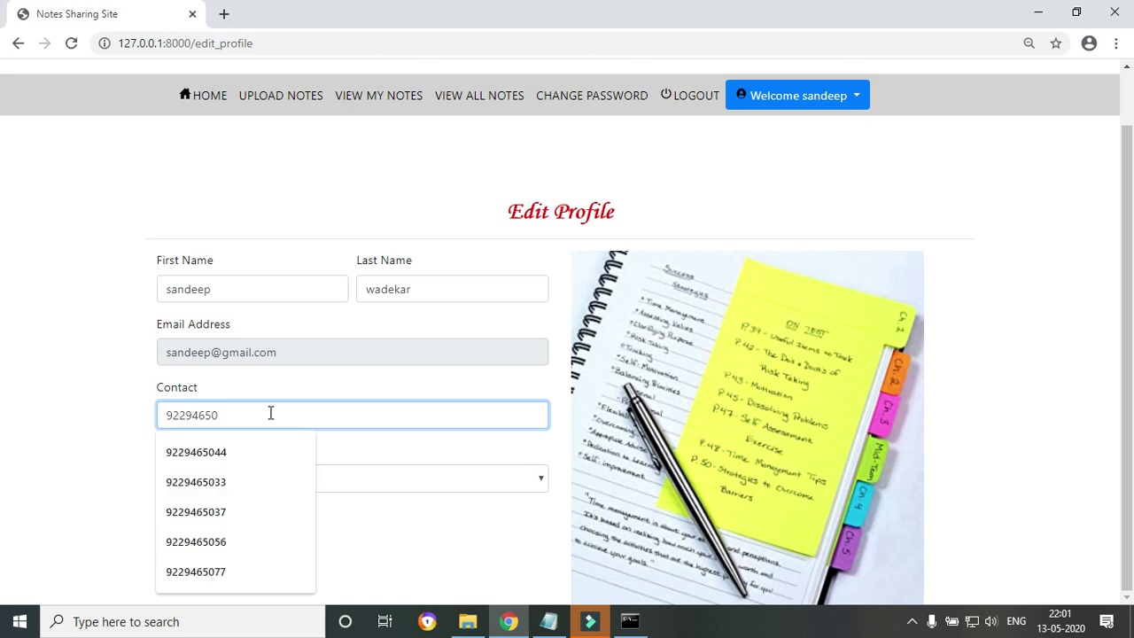
{"action": "type", "text": "55"}
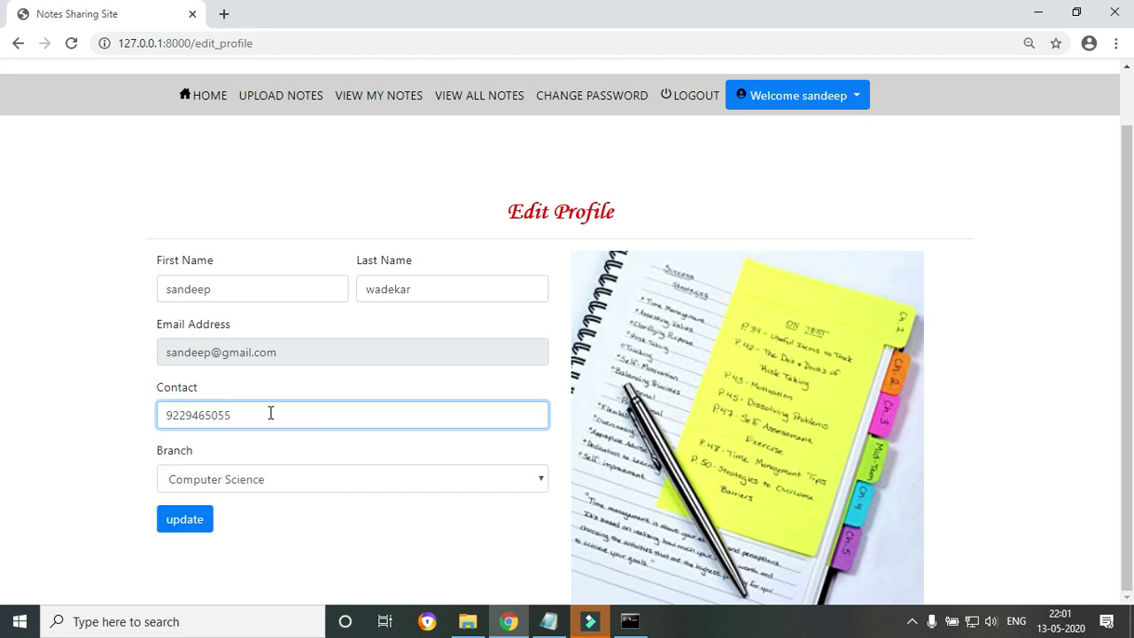
{"action": "left_click", "coordinate": [293, 487]}
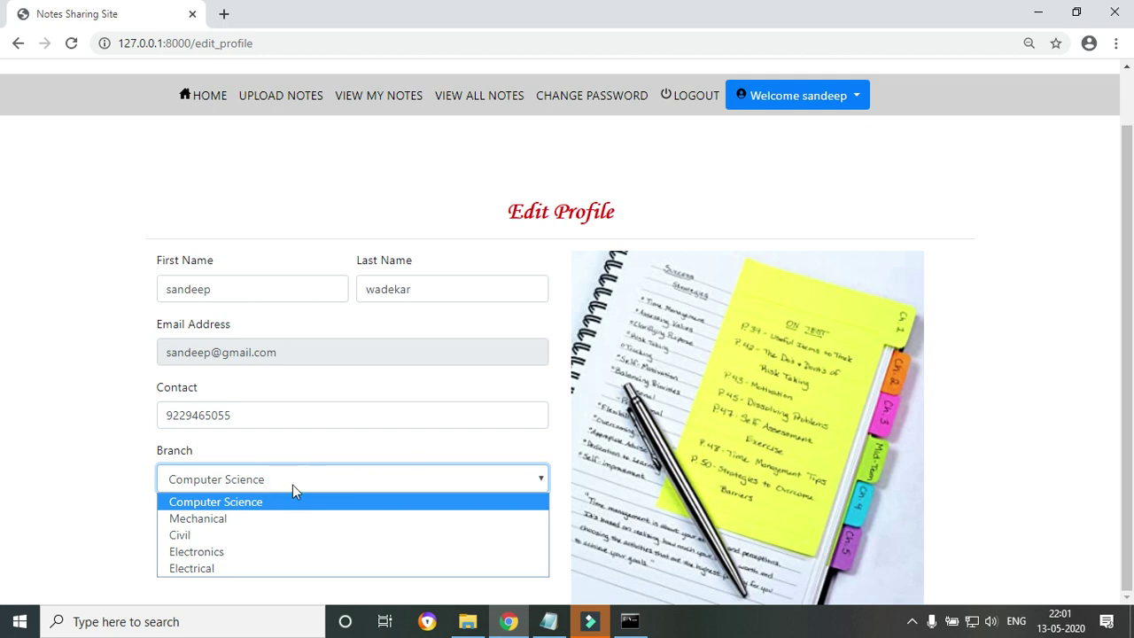
{"action": "left_click", "coordinate": [221, 528]}
{"action": "left_click", "coordinate": [181, 531]}
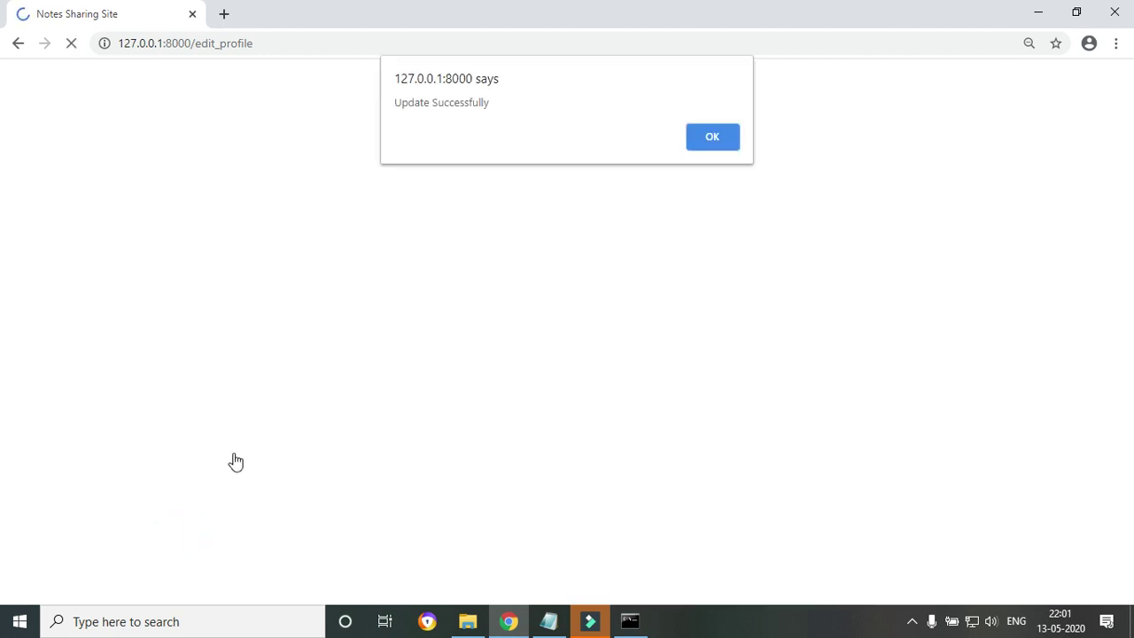
{"action": "left_click", "coordinate": [714, 133]}
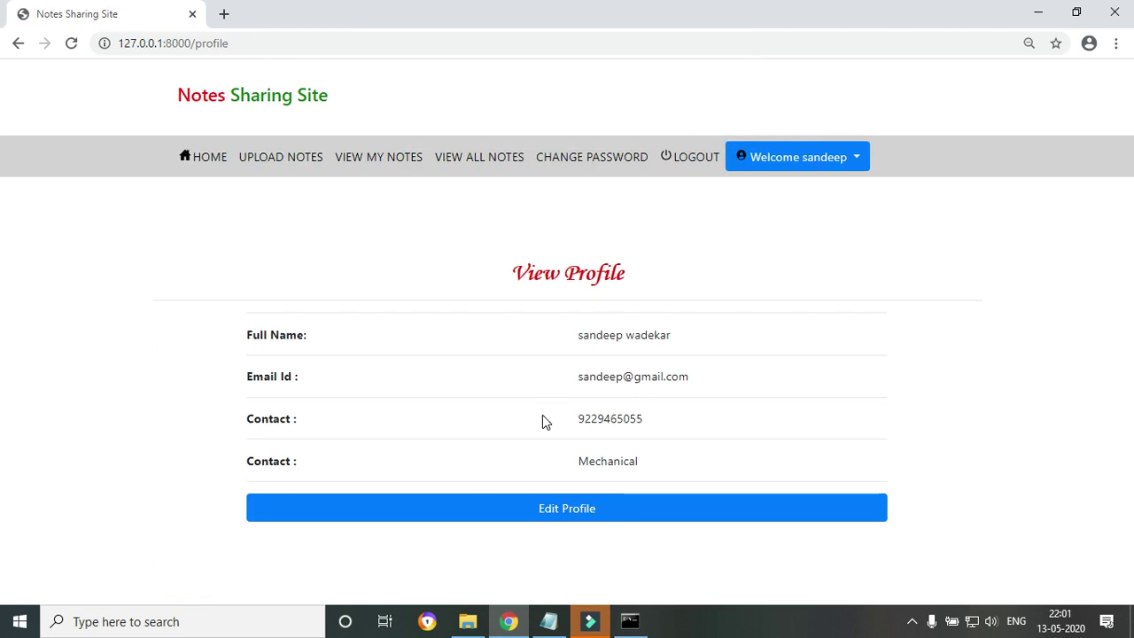
Set the branch back to Computer Science, save, and mark the mislabelled Contact label.
{"action": "left_click", "coordinate": [571, 514]}
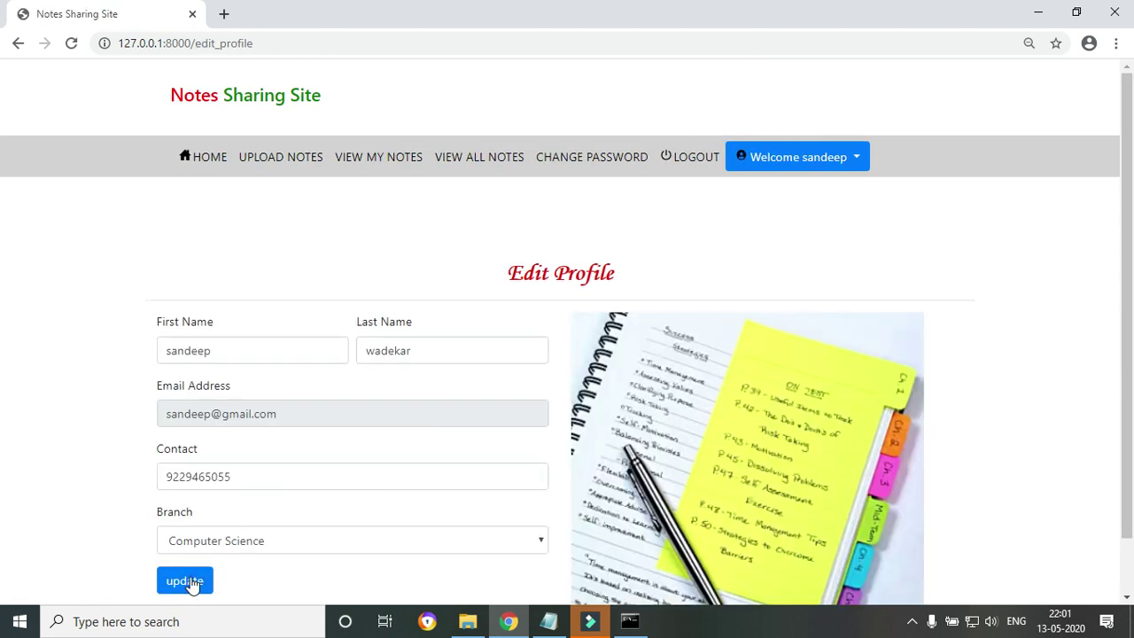
{"action": "left_click", "coordinate": [257, 542]}
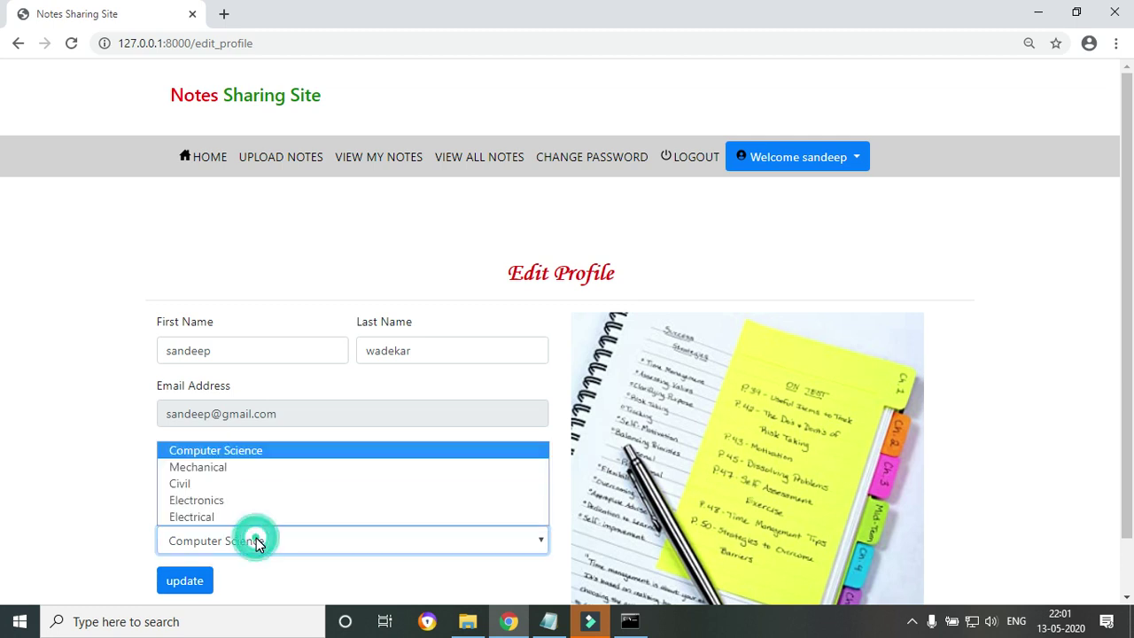
{"action": "left_click", "coordinate": [203, 448]}
{"action": "left_click", "coordinate": [188, 584]}
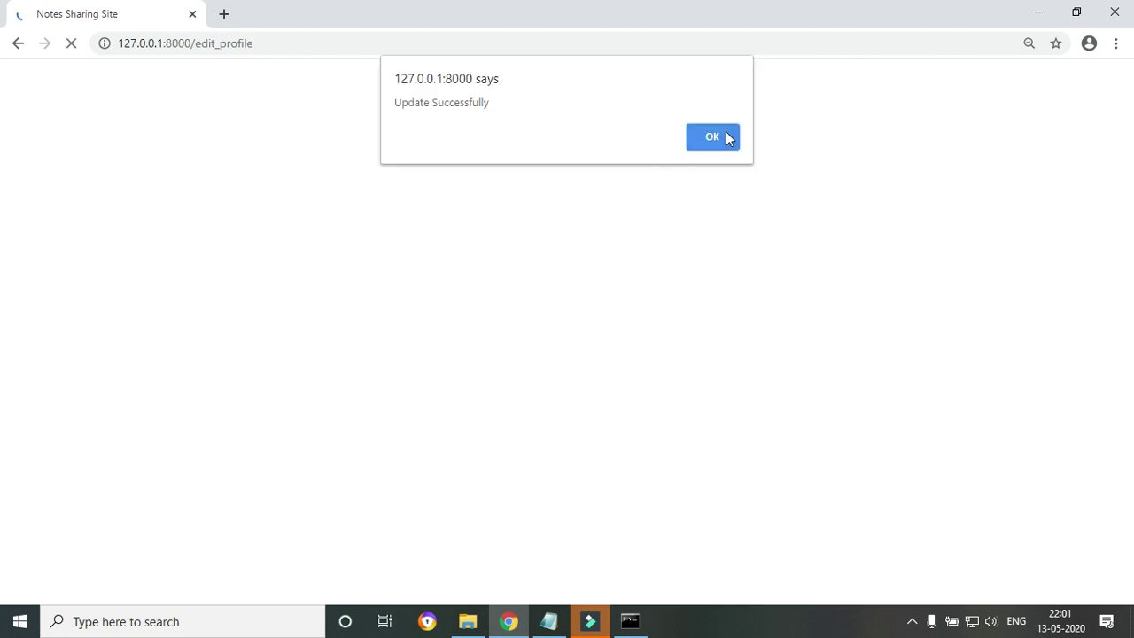
{"action": "left_click", "coordinate": [728, 137]}
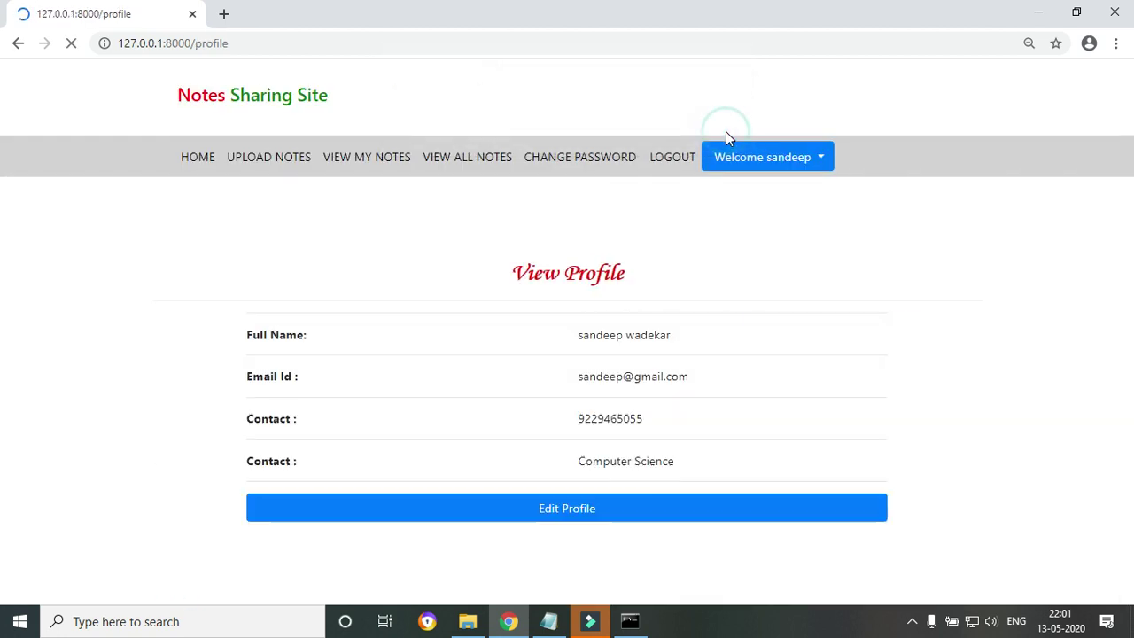
{"action": "double_click", "coordinate": [250, 460]}
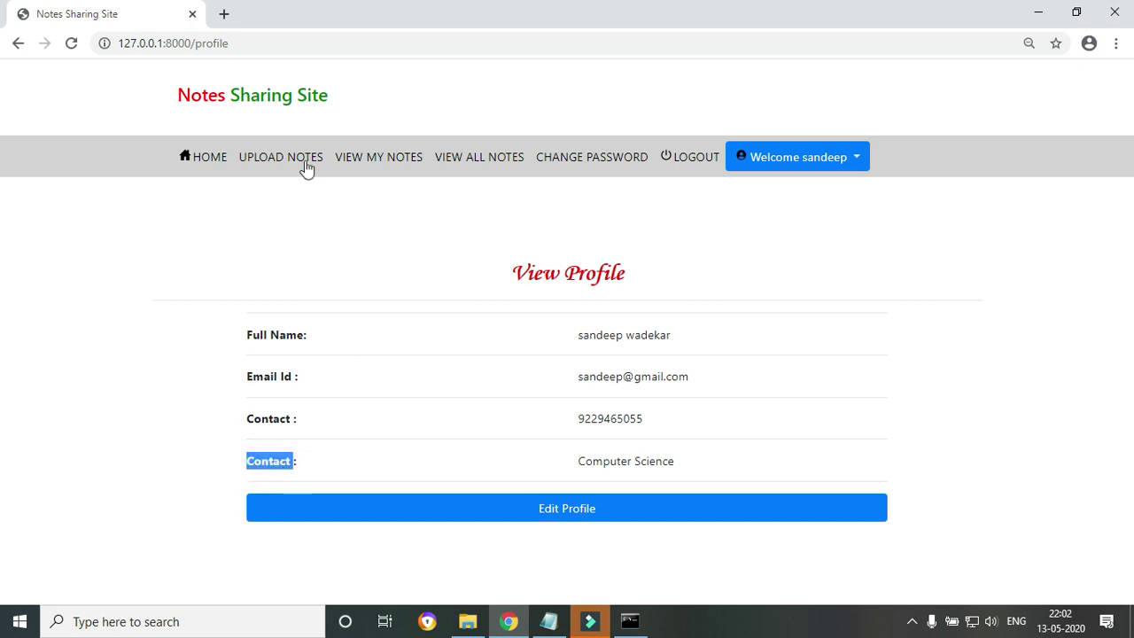
{"action": "left_click", "coordinate": [470, 621]}
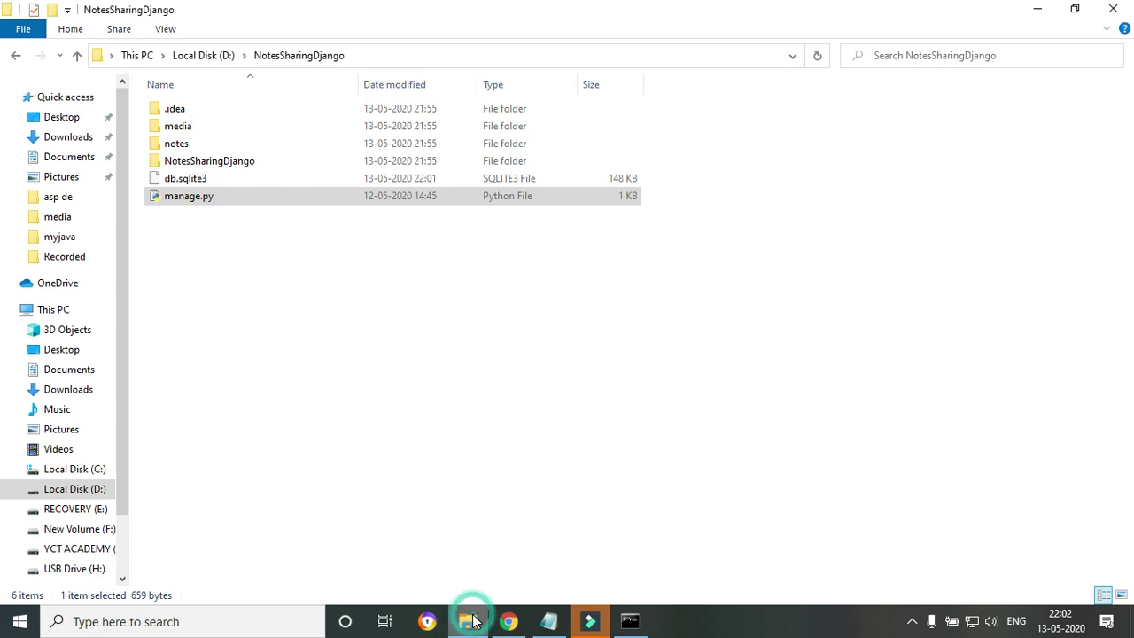
Peek into the inner NotesSharingDjango folder, then go back and open notes > templates.
{"action": "left_click", "coordinate": [186, 163]}
{"action": "double_click", "coordinate": [186, 163]}
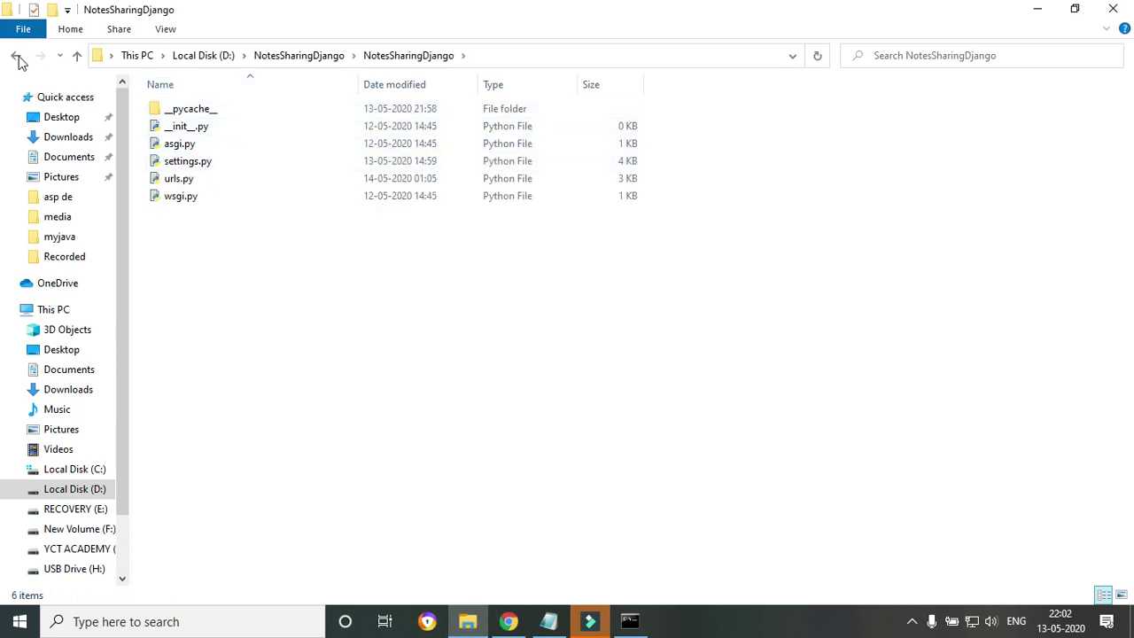
{"action": "left_click", "coordinate": [15, 55]}
{"action": "double_click", "coordinate": [164, 146]}
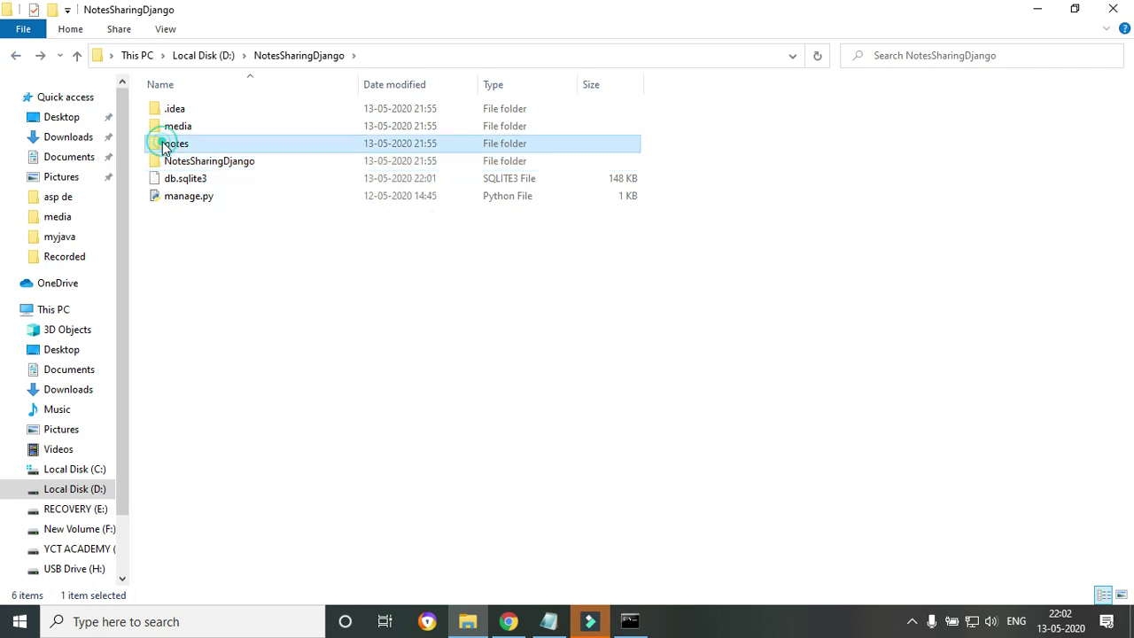
{"action": "double_click", "coordinate": [193, 163]}
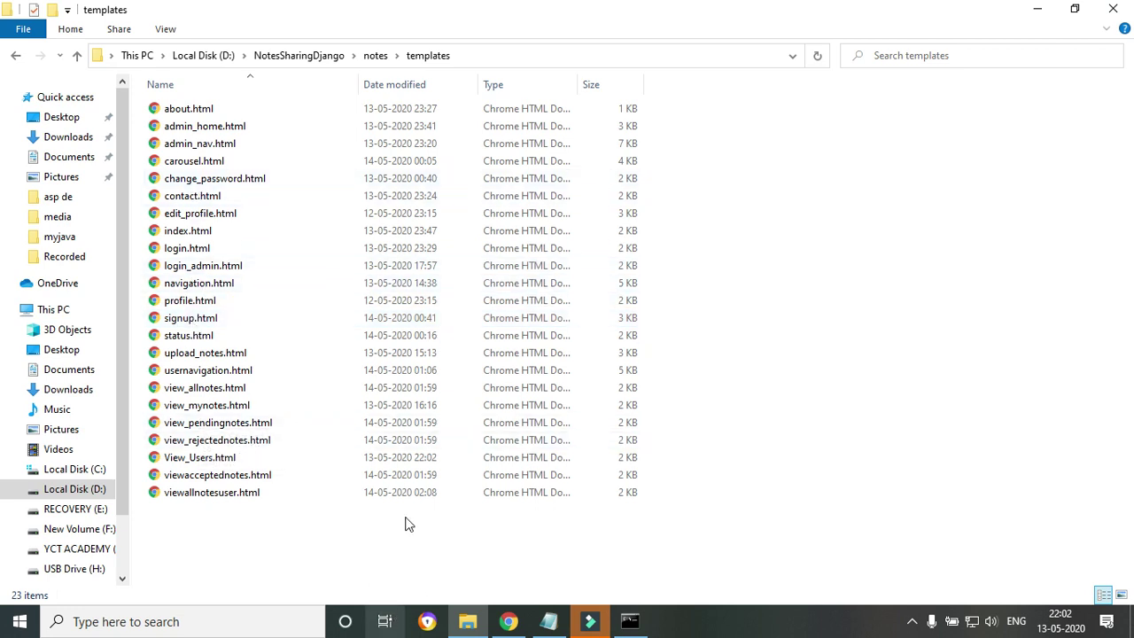
Open profile.html from the templates folder with Edit with Notepad++.
{"action": "left_click", "coordinate": [470, 624]}
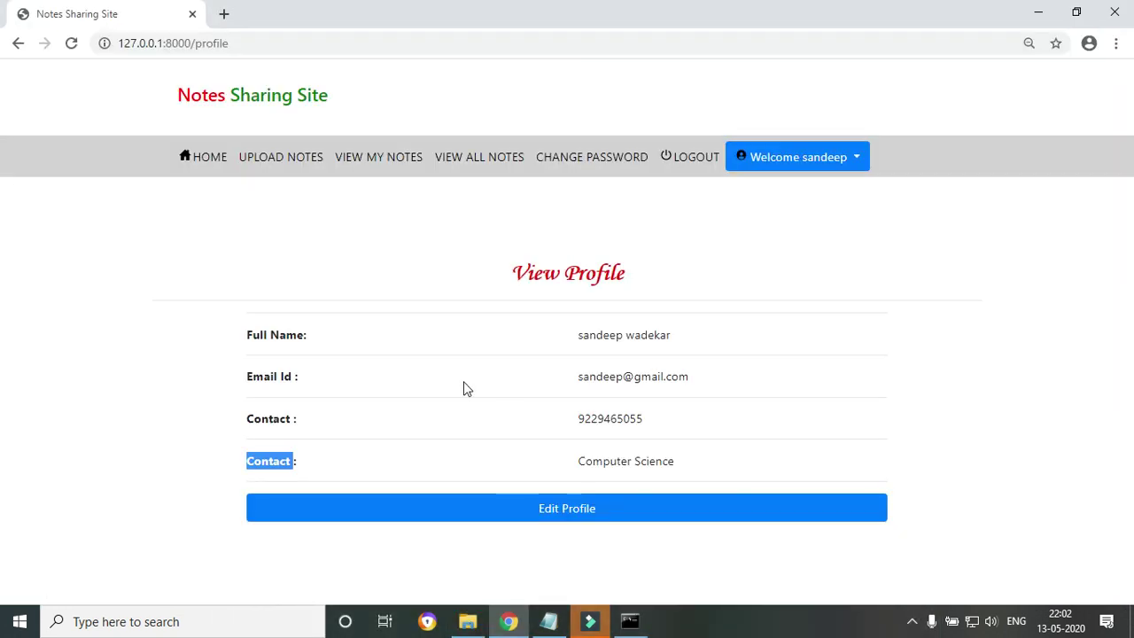
{"action": "left_click", "coordinate": [471, 624]}
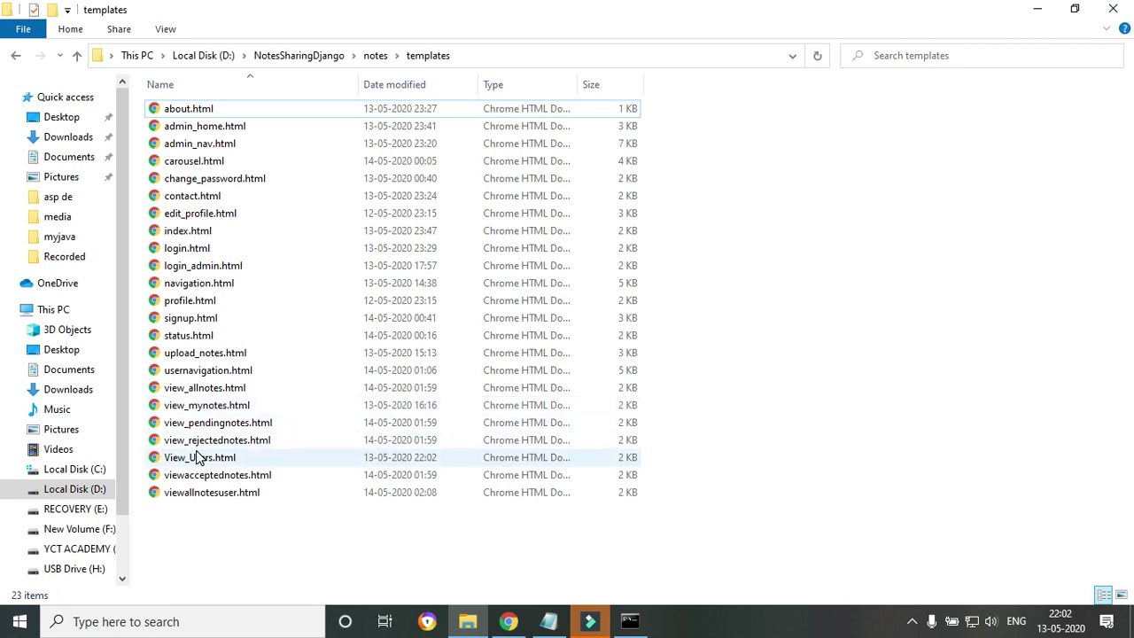
{"action": "left_click", "coordinate": [188, 149]}
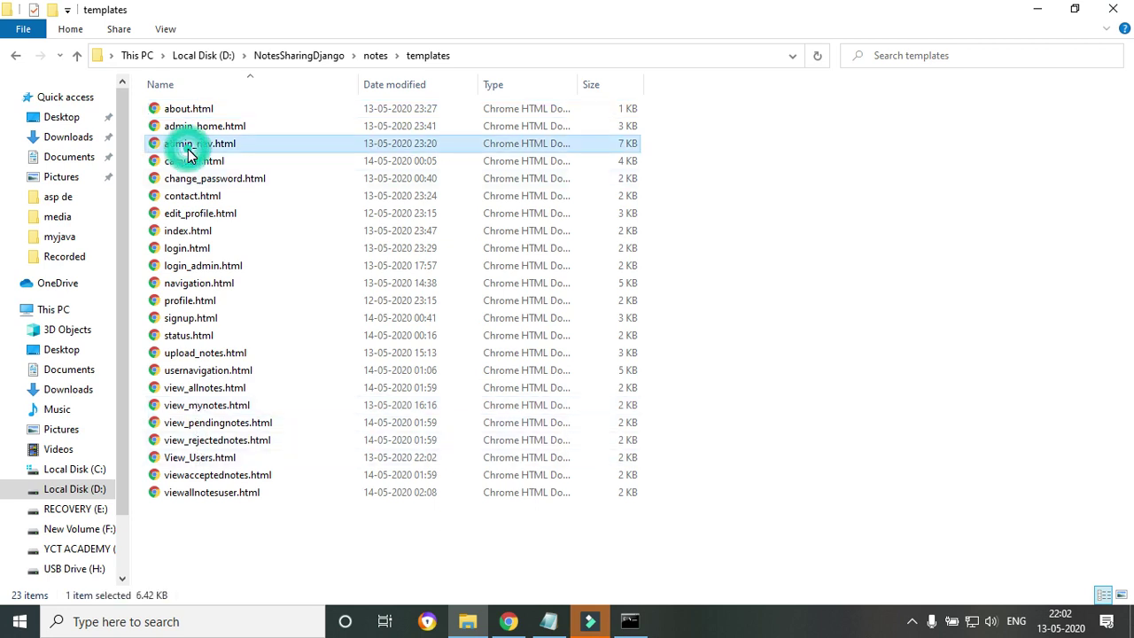
{"action": "right_click", "coordinate": [195, 306]}
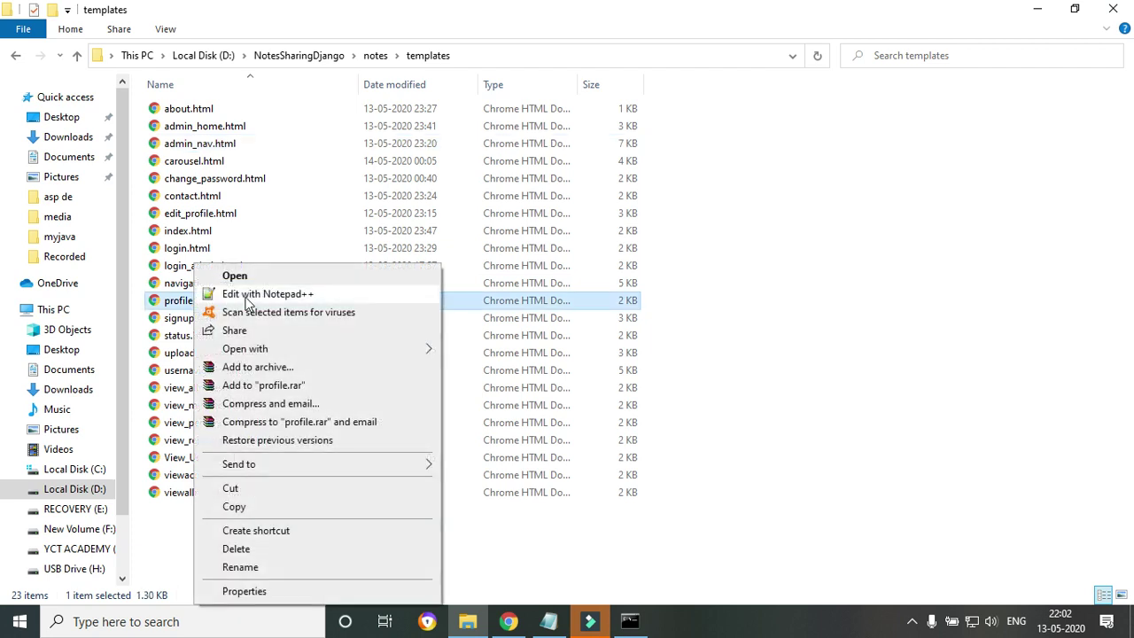
{"action": "left_click", "coordinate": [248, 297]}
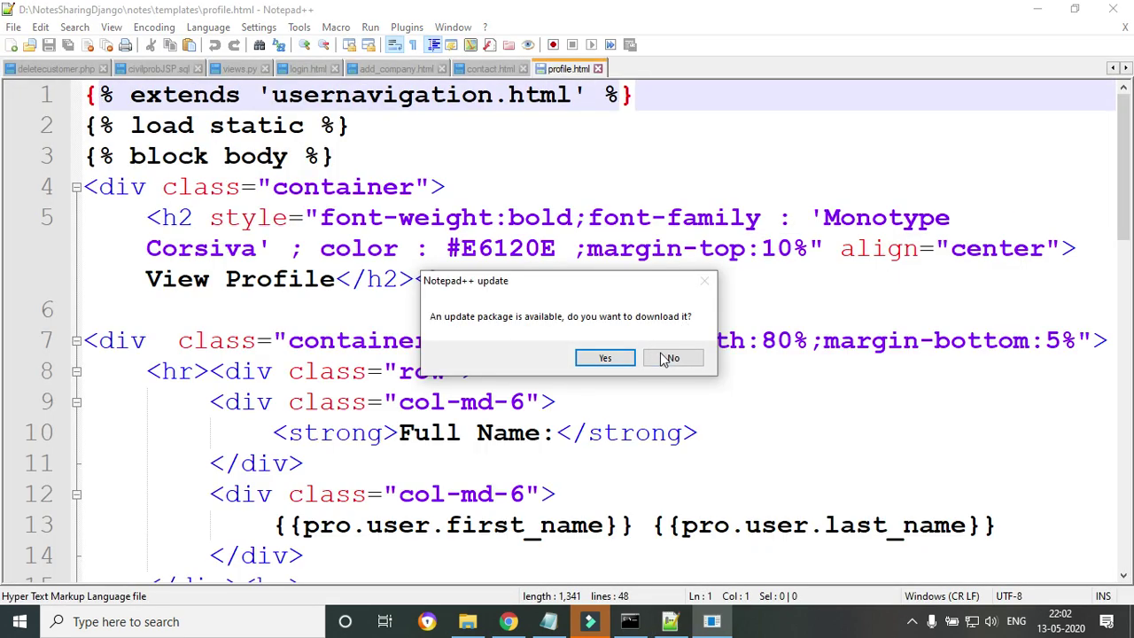
Change the Contact label on line 36 of profile.html to Branch, save, and reload the profile page.
{"action": "left_click", "coordinate": [669, 358]}
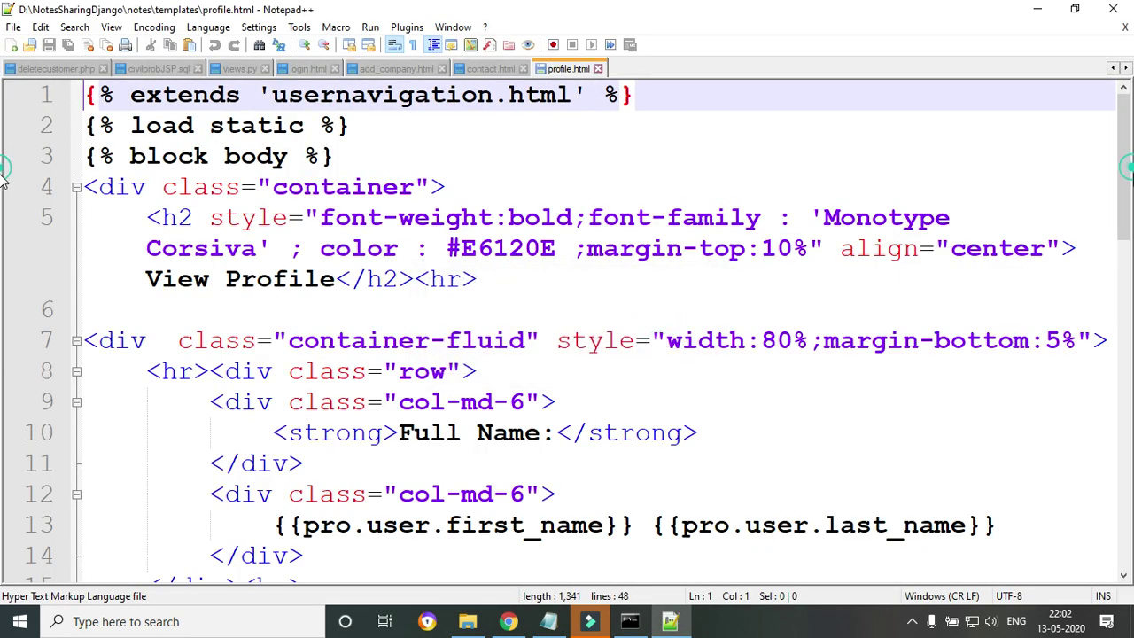
{"action": "scroll", "coordinate": [3, 372], "scroll_direction": "down", "scroll_amount": 6}
{"action": "scroll", "coordinate": [3, 425], "scroll_direction": "down", "scroll_amount": 2}
{"action": "left_click_drag", "start_coordinate": [398, 432], "coordinate": [510, 432]}
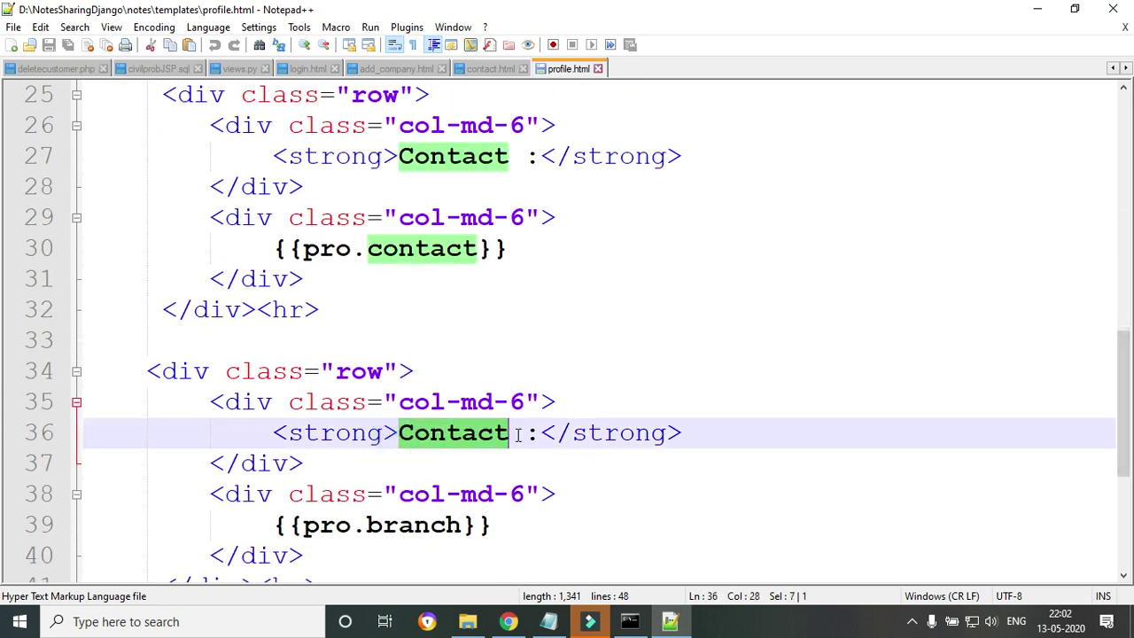
{"action": "type", "text": "Branch"}
{"action": "left_click", "coordinate": [49, 45]}
{"action": "left_click", "coordinate": [507, 621]}
{"action": "left_click", "coordinate": [71, 42]}
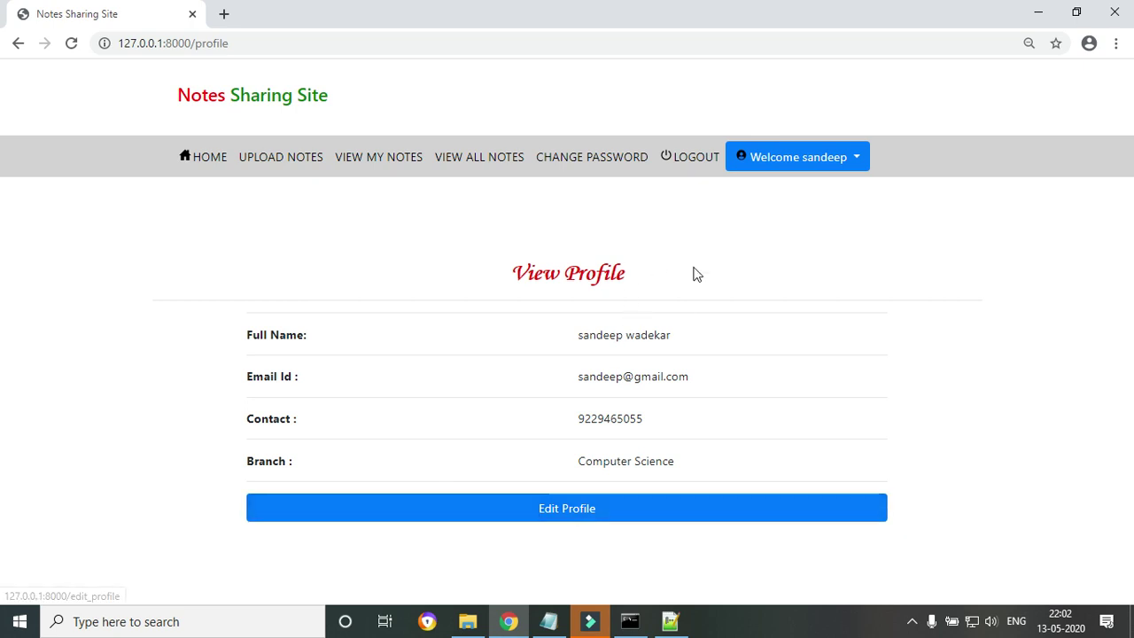
Browse the All Notes list, then open the still-empty View My Notes page.
{"action": "left_click", "coordinate": [479, 159]}
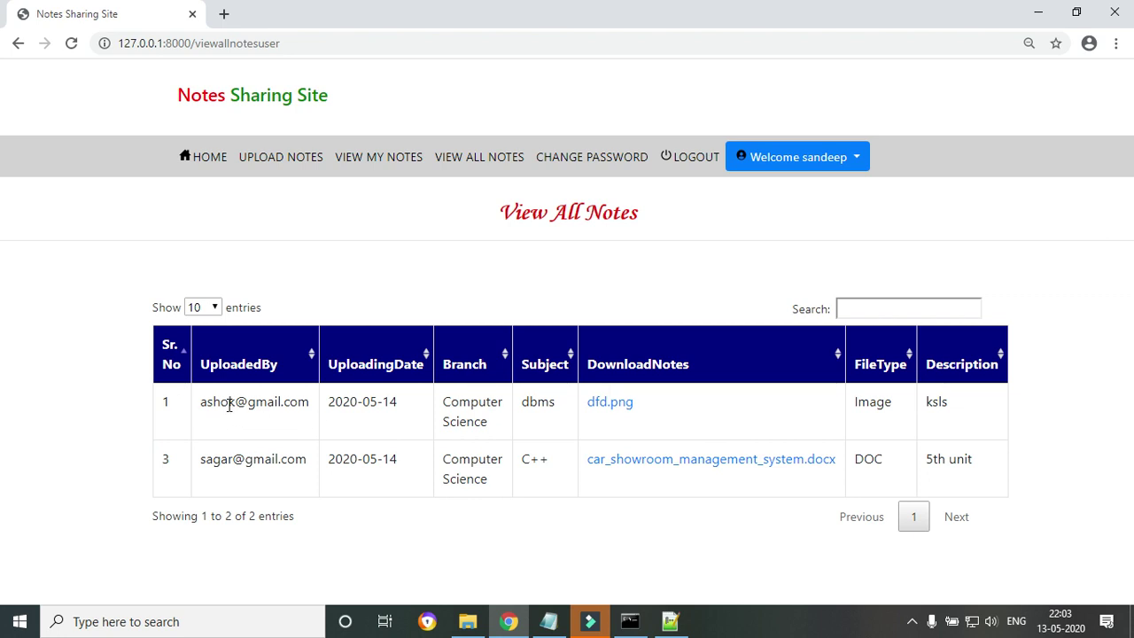
{"action": "left_click", "coordinate": [324, 281]}
{"action": "left_click", "coordinate": [401, 164]}
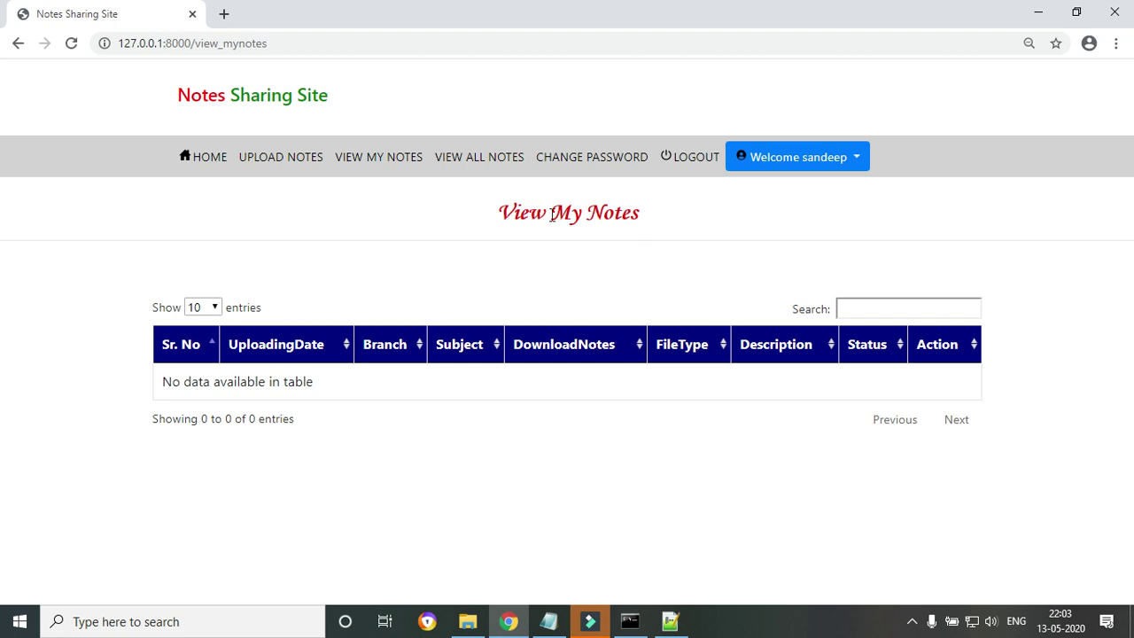
Open the upload form with subject Java and attach Notes sharing Site.pdf from Downloads.
{"action": "left_click", "coordinate": [294, 166]}
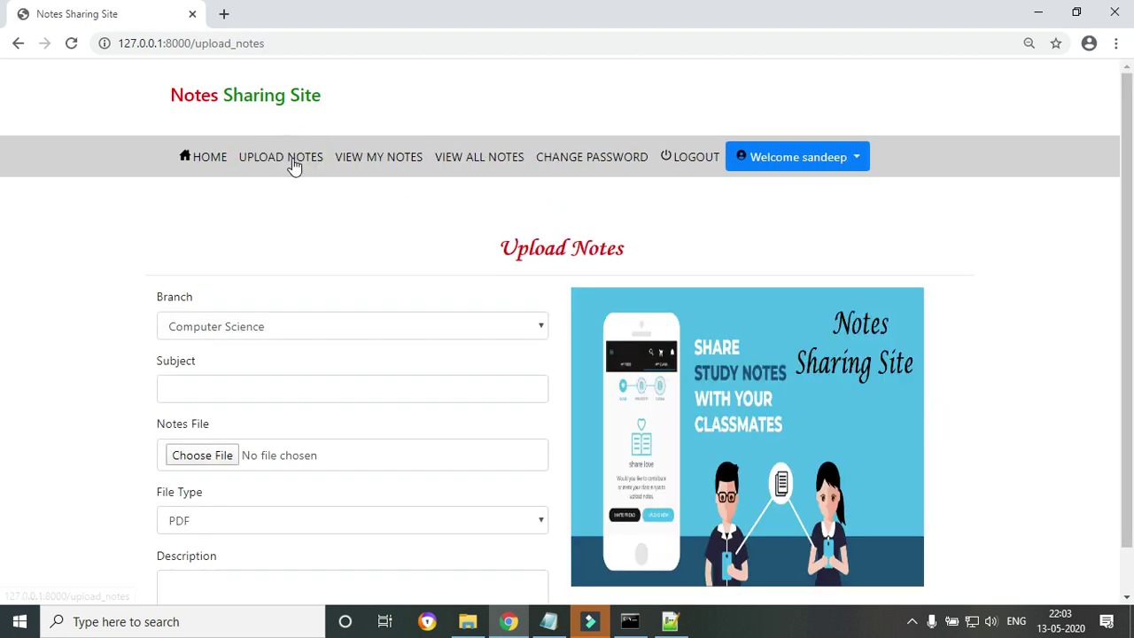
{"action": "left_click", "coordinate": [235, 387]}
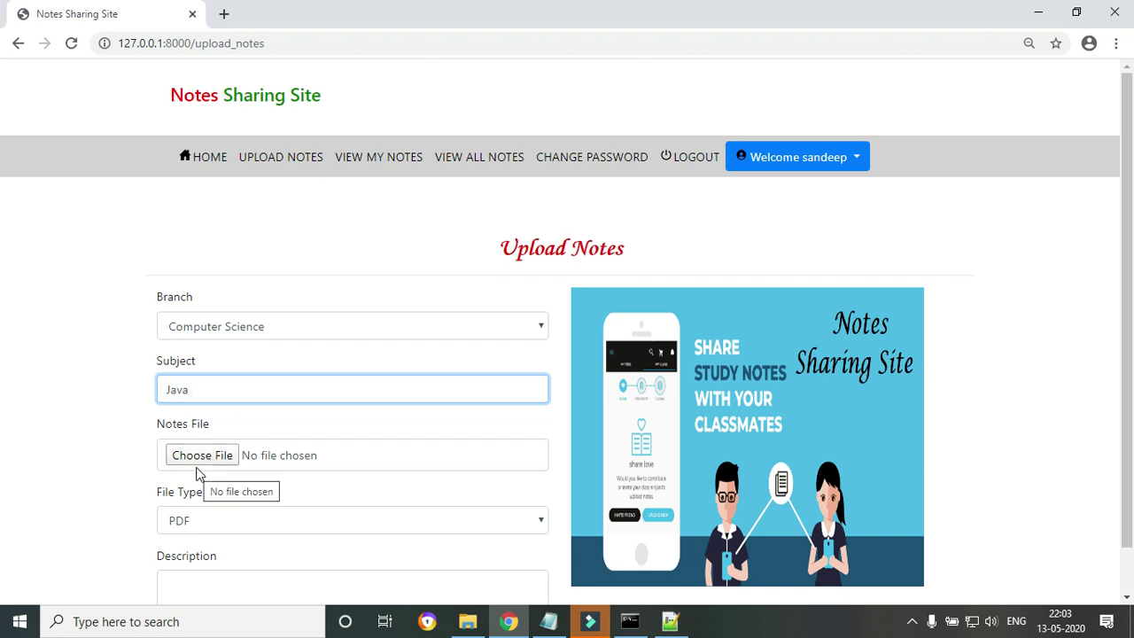
{"action": "left_click", "coordinate": [201, 464]}
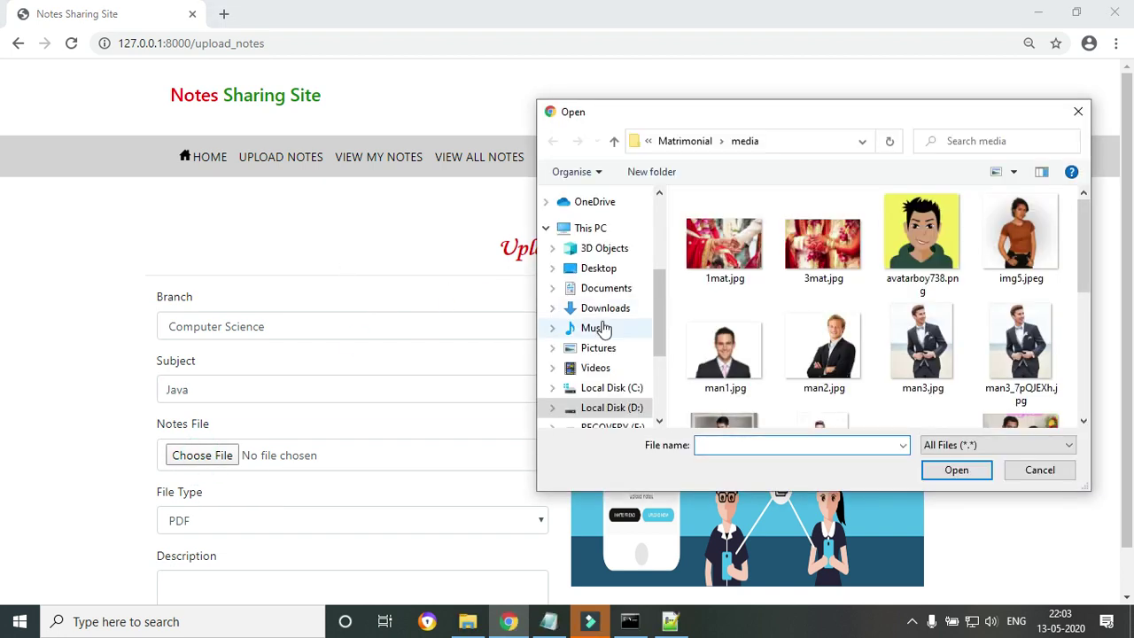
{"action": "left_click", "coordinate": [596, 308]}
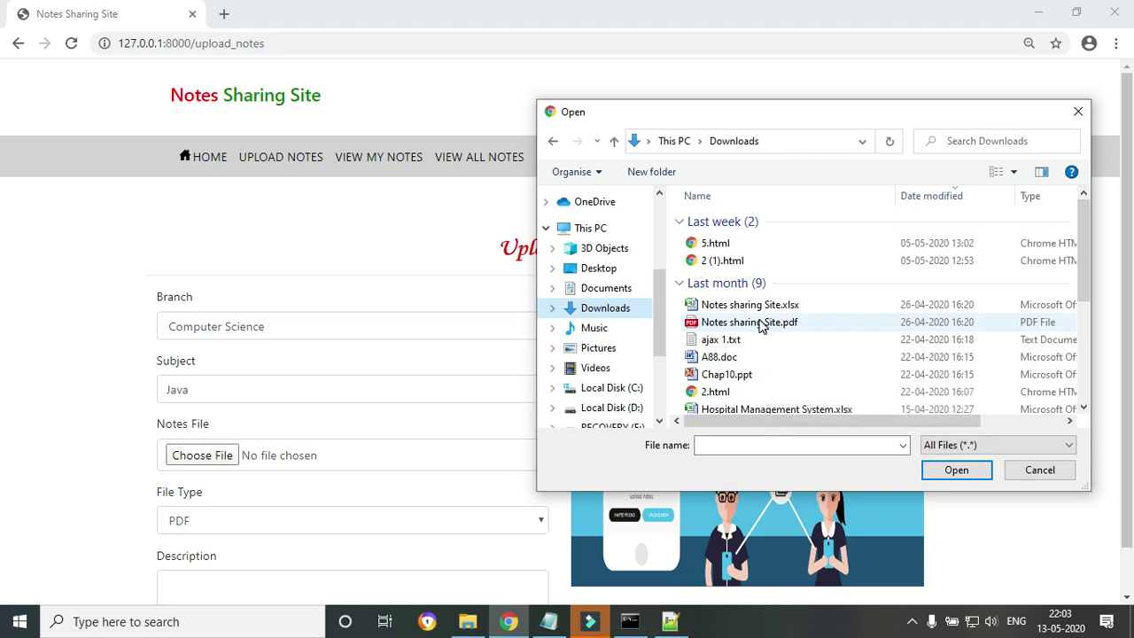
{"action": "left_click", "coordinate": [760, 324]}
{"action": "left_click_drag", "start_coordinate": [1081, 304], "coordinate": [1117, 425]}
{"action": "left_click_drag", "start_coordinate": [1113, 363], "coordinate": [1104, 293]}
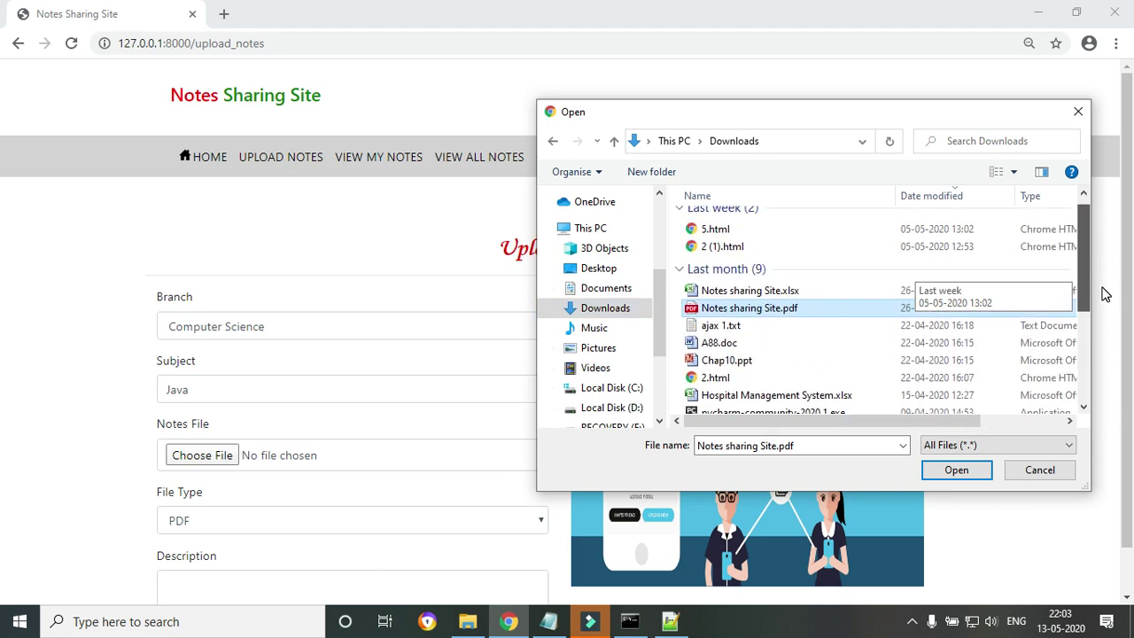
{"action": "left_click", "coordinate": [957, 477]}
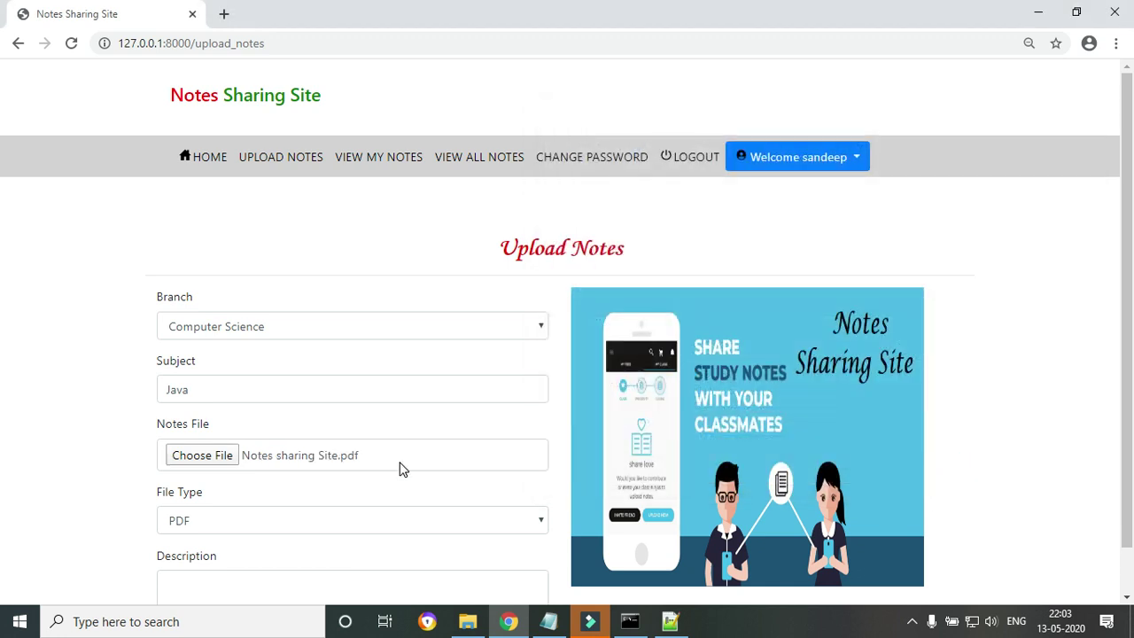
Keep file type PDF, add the description 'Imp Notes', submit, and acknowledge the success message.
{"action": "left_click", "coordinate": [201, 524]}
{"action": "left_click", "coordinate": [201, 525]}
{"action": "left_click", "coordinate": [200, 525]}
{"action": "left_click", "coordinate": [200, 524]}
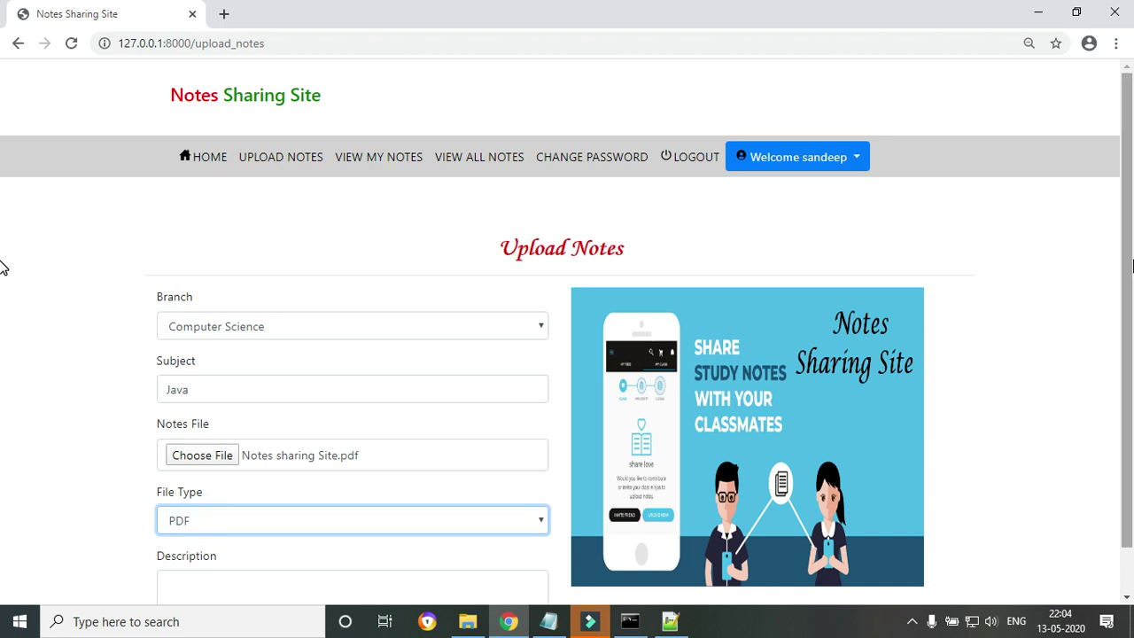
{"action": "scroll", "coordinate": [4, 263], "scroll_direction": "down", "scroll_amount": 1}
{"action": "left_click", "coordinate": [273, 528]}
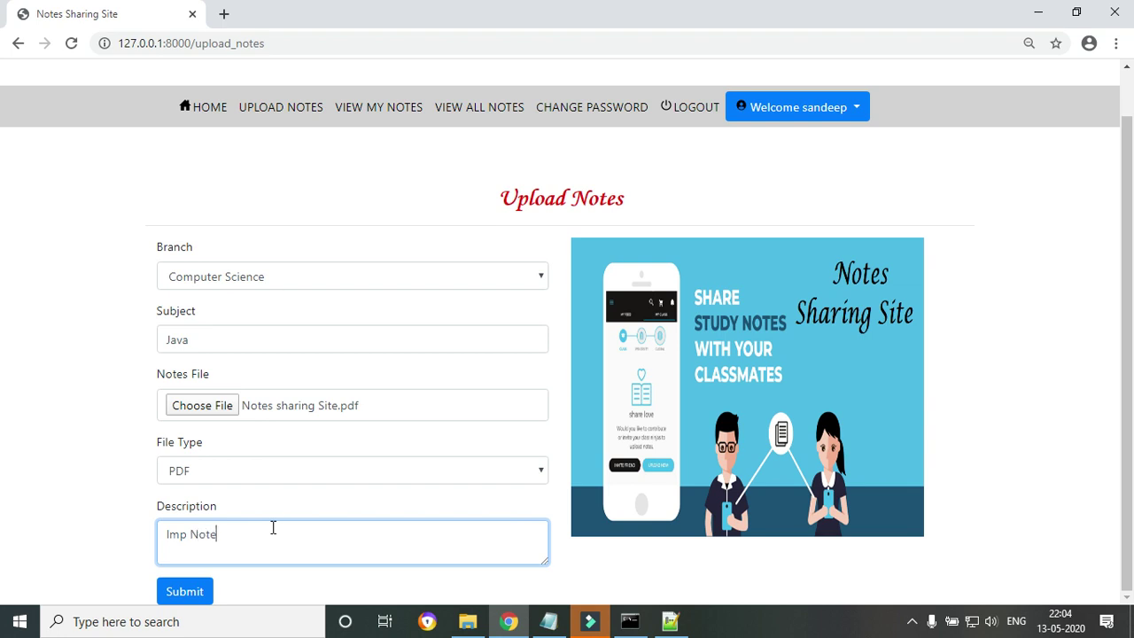
{"action": "left_click", "coordinate": [186, 592]}
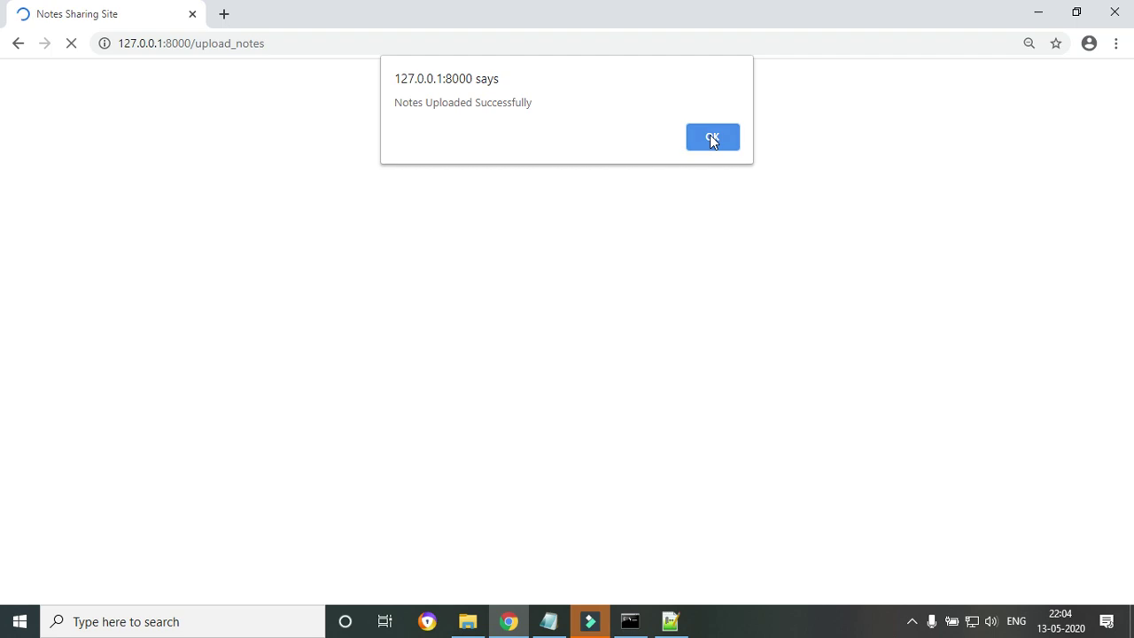
{"action": "left_click", "coordinate": [712, 138]}
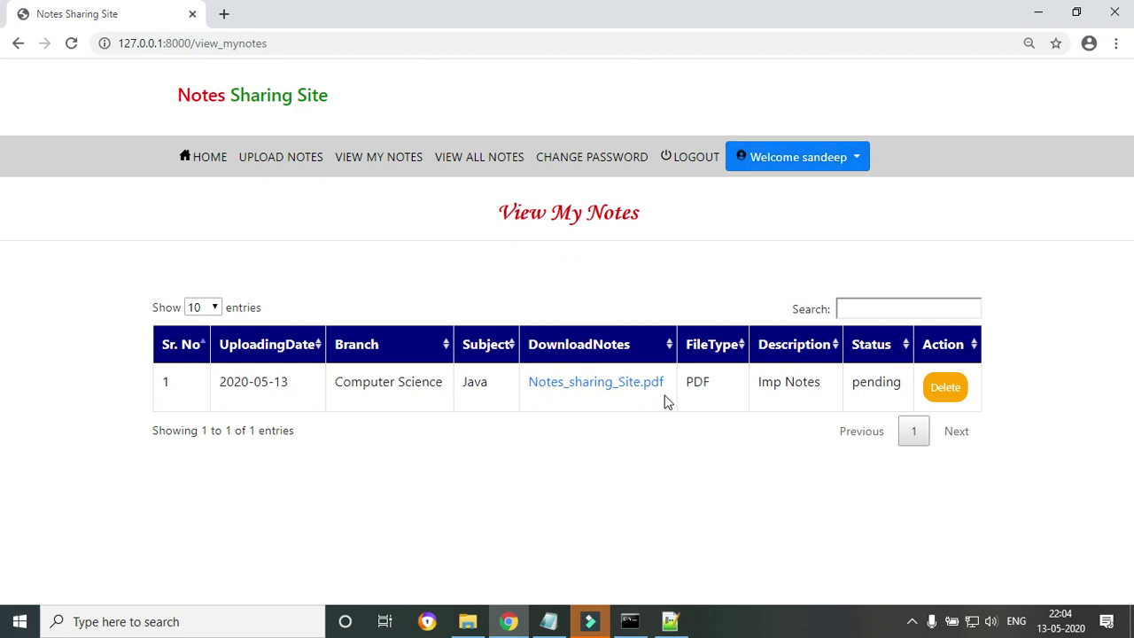
Download the pending Java note's PDF, then move to the All Notes list.
{"action": "left_click", "coordinate": [582, 386]}
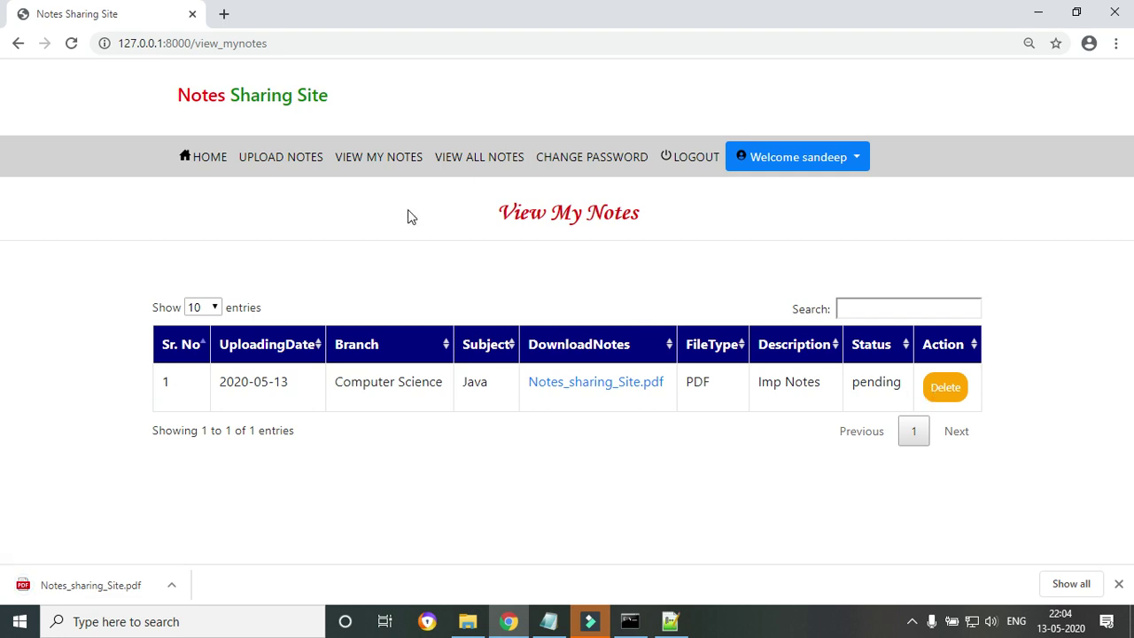
{"action": "left_click", "coordinate": [470, 163]}
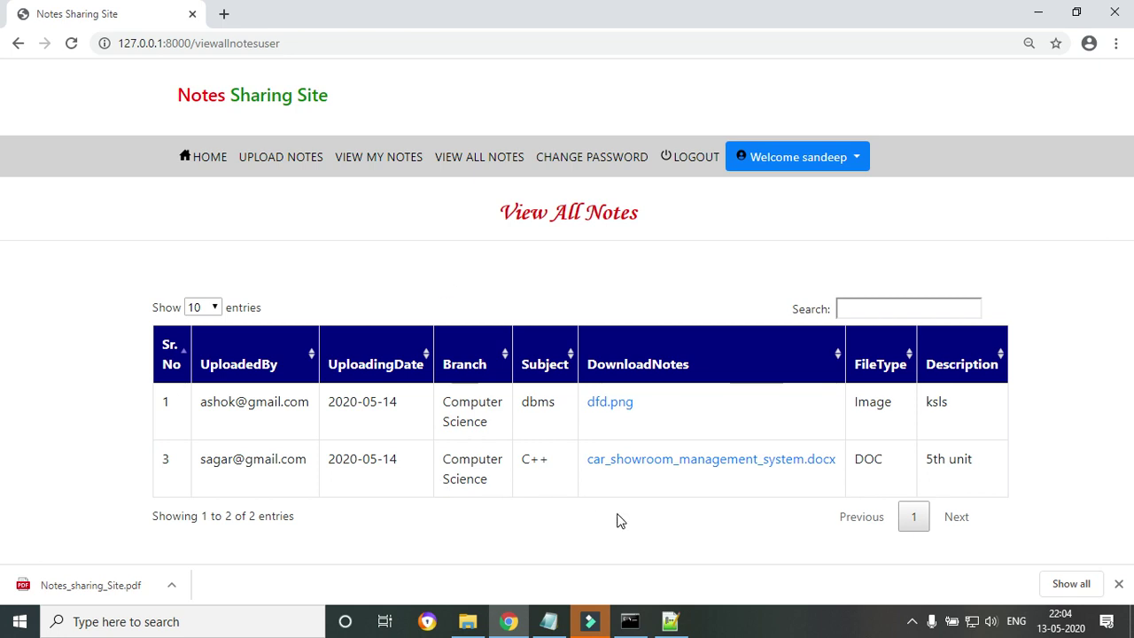
{"action": "left_click", "coordinate": [1119, 585]}
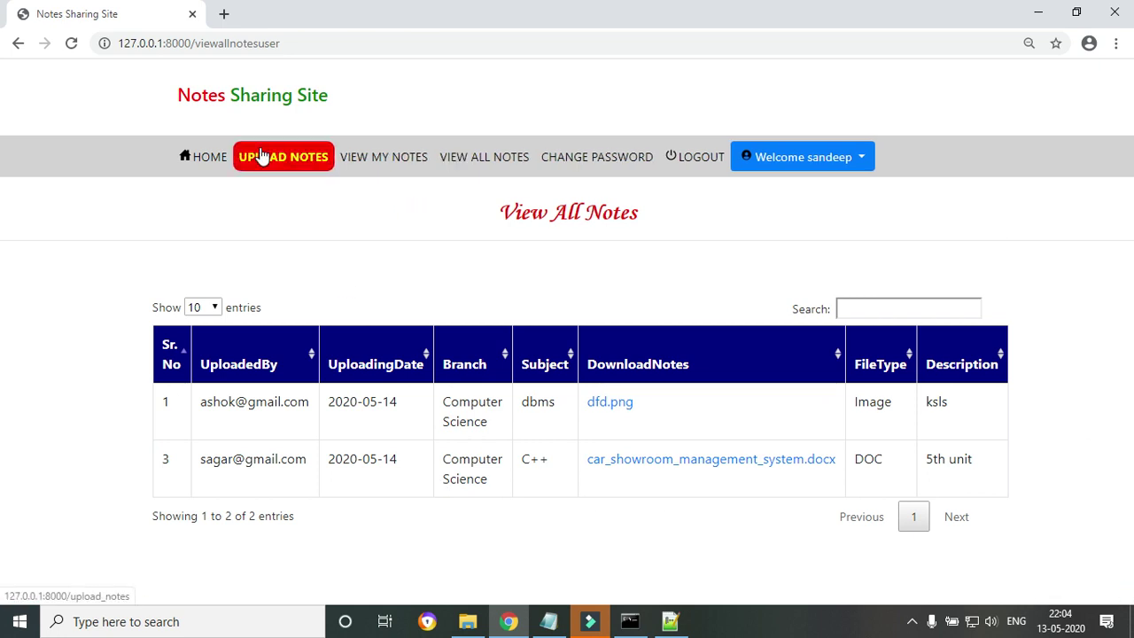
Browse Upload Notes, View My Notes and All Notes, ending on the Upload Notes form.
{"action": "left_click", "coordinate": [298, 165]}
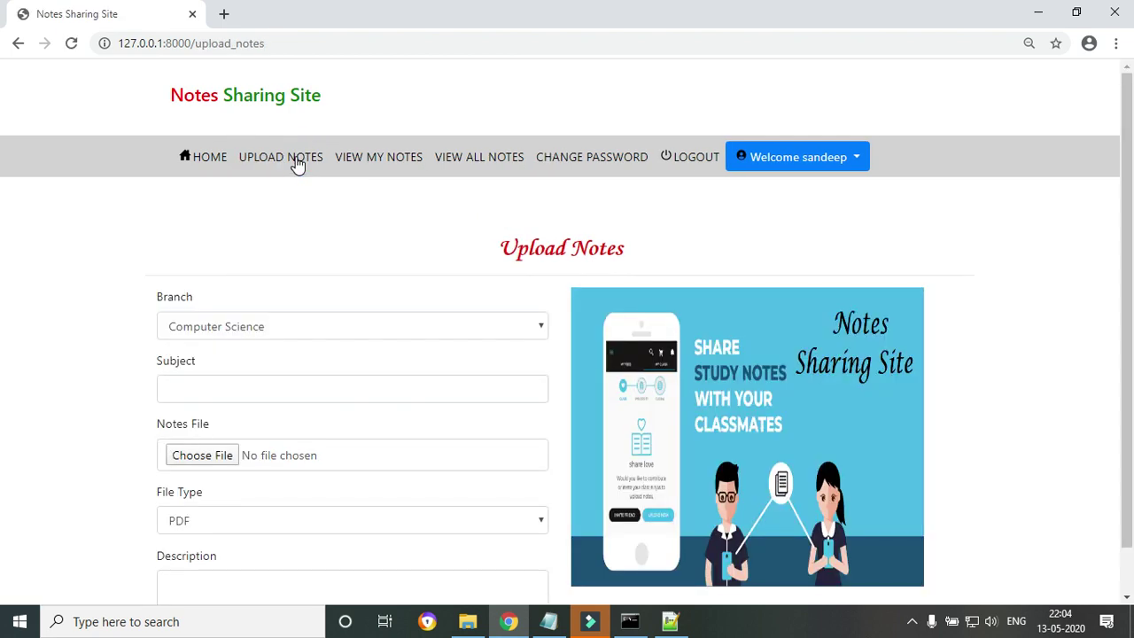
{"action": "left_click", "coordinate": [384, 165]}
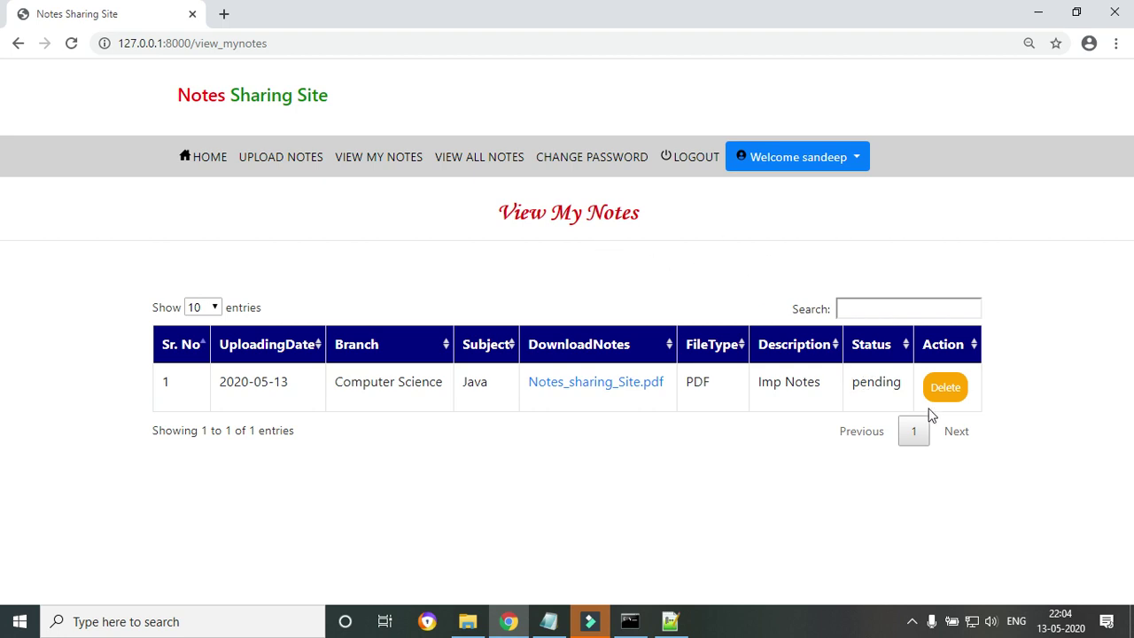
{"action": "left_click", "coordinate": [475, 158]}
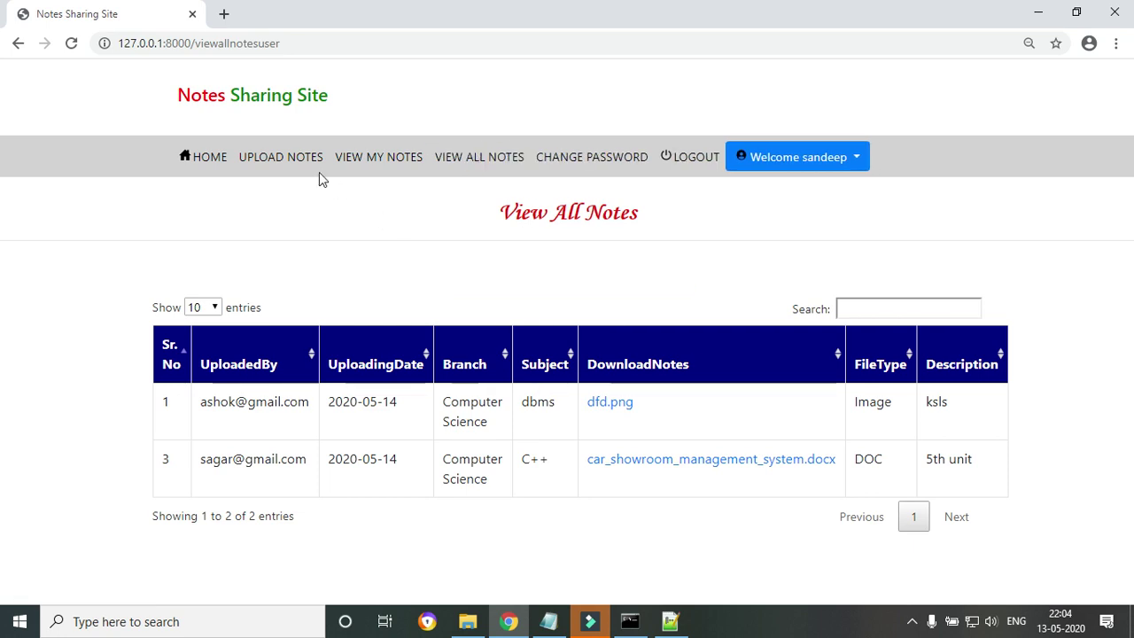
{"action": "left_click", "coordinate": [274, 157]}
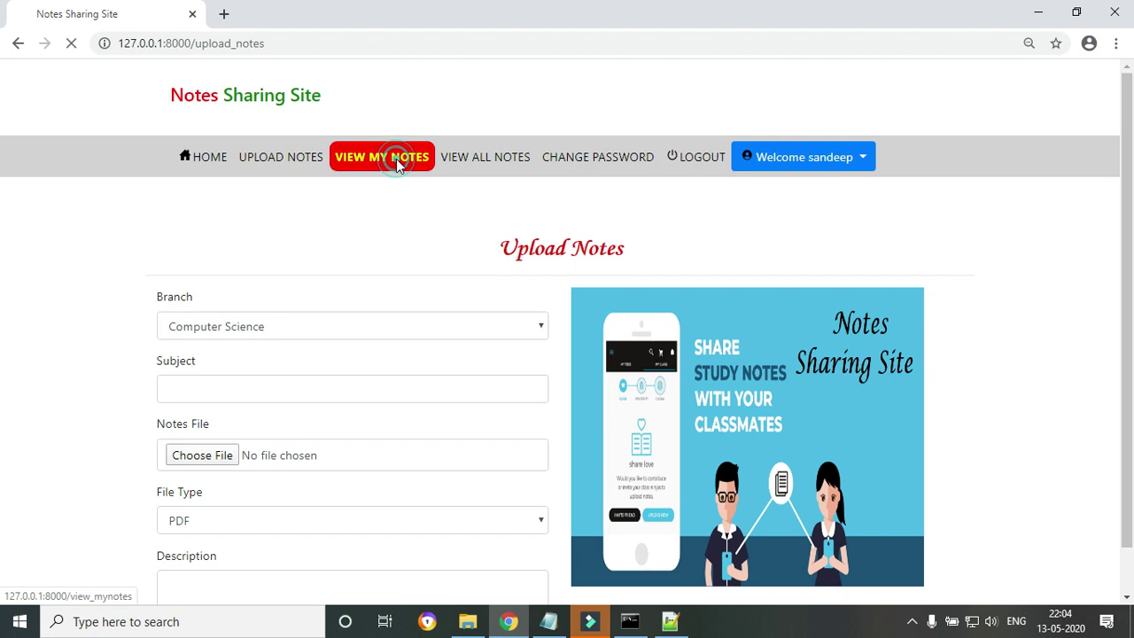
Review the Change Password, View Profile and Edit Profile pages, then log out.
{"action": "left_click", "coordinate": [620, 162]}
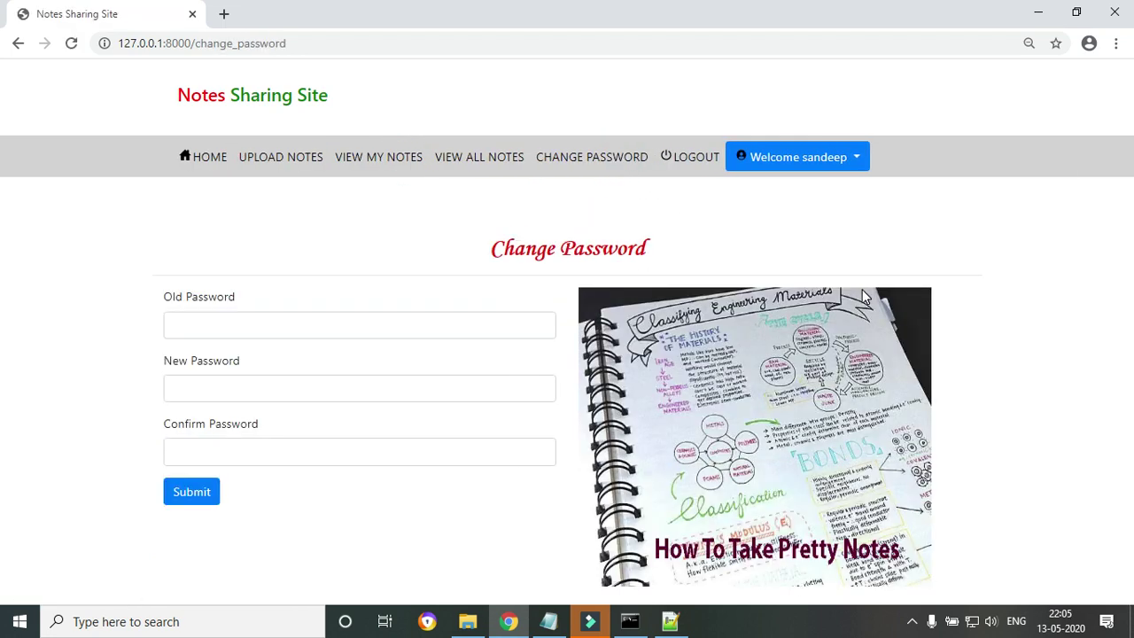
{"action": "left_click", "coordinate": [841, 157]}
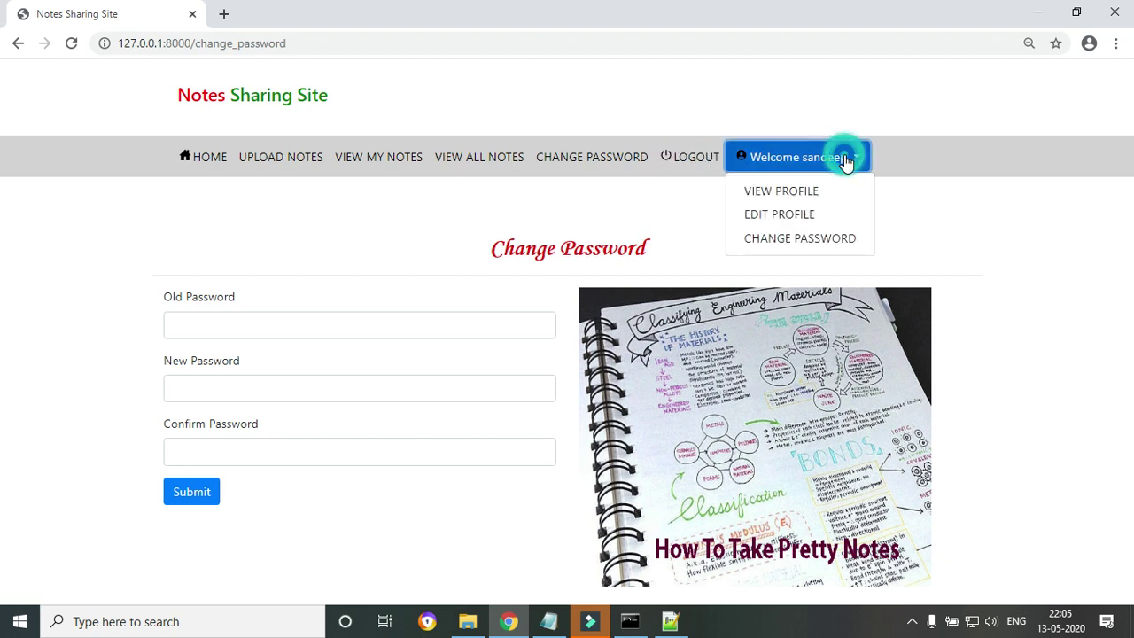
{"action": "left_click", "coordinate": [800, 193]}
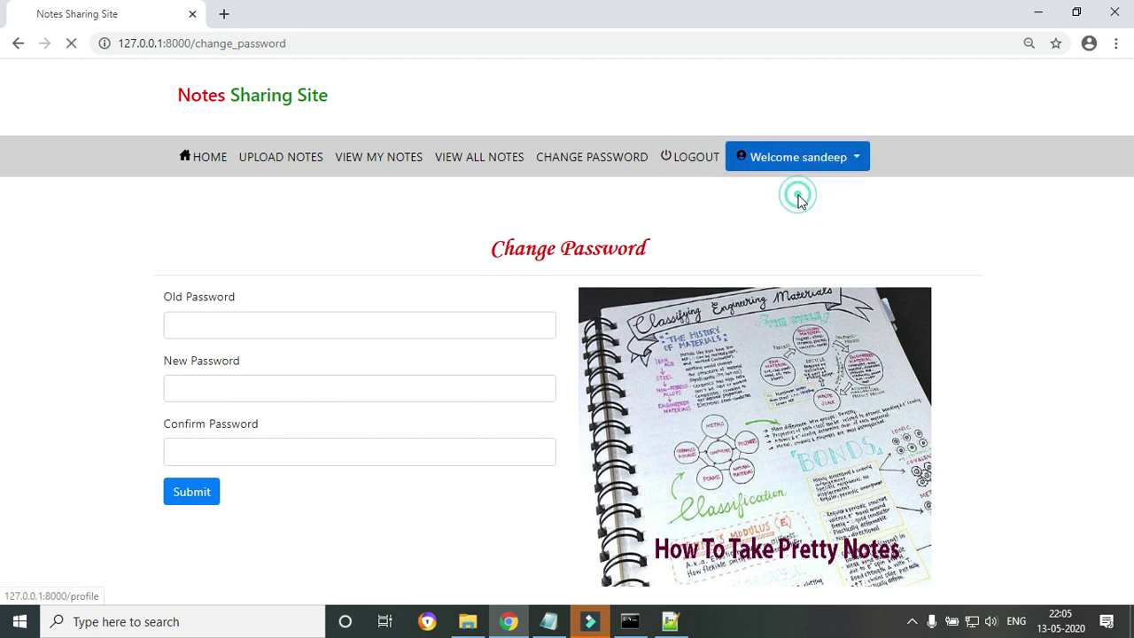
{"action": "left_click", "coordinate": [795, 161]}
{"action": "left_click", "coordinate": [799, 216]}
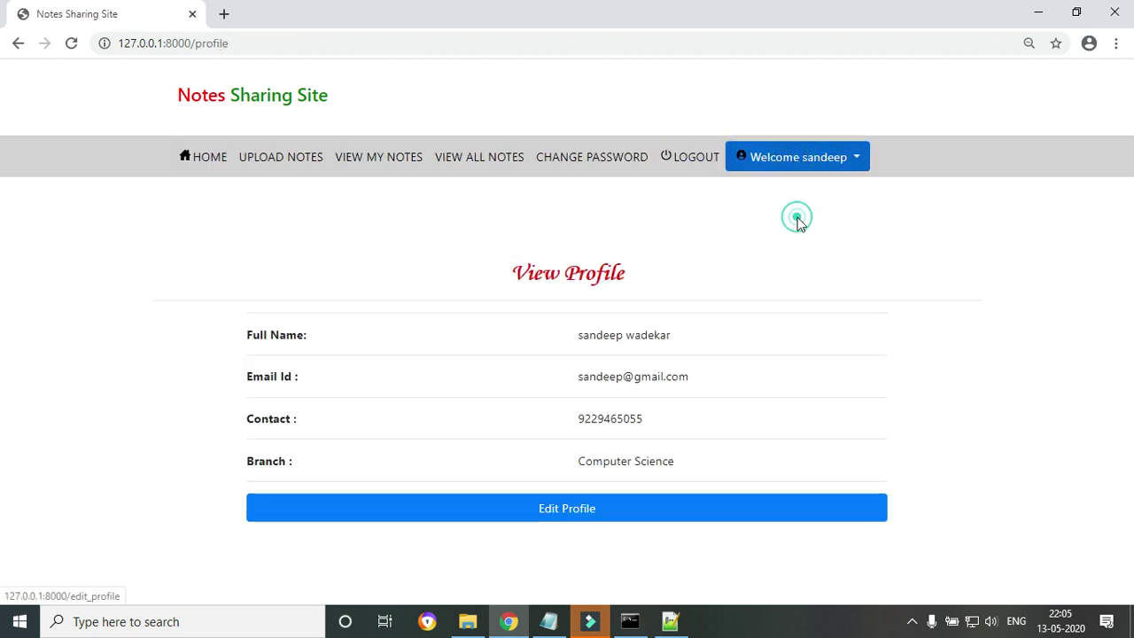
{"action": "left_click", "coordinate": [800, 160]}
{"action": "left_click", "coordinate": [800, 239]}
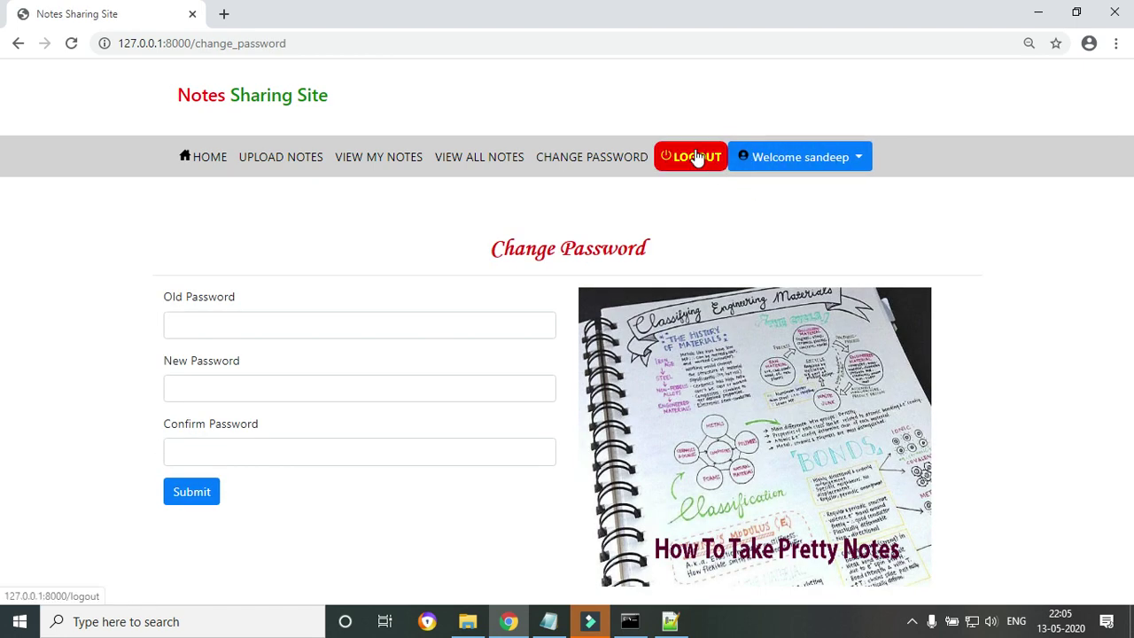
{"action": "left_click", "coordinate": [709, 161]}
Sign in on the Admin Login page with the saved admin username and its password.
{"action": "left_click", "coordinate": [492, 161]}
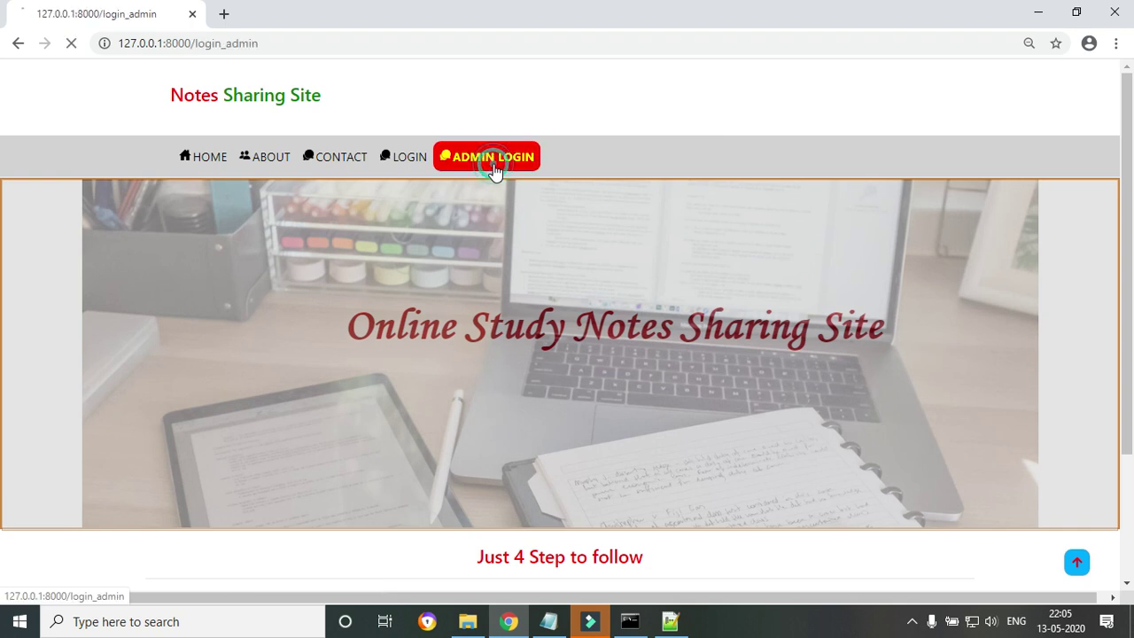
{"action": "left_click", "coordinate": [623, 344]}
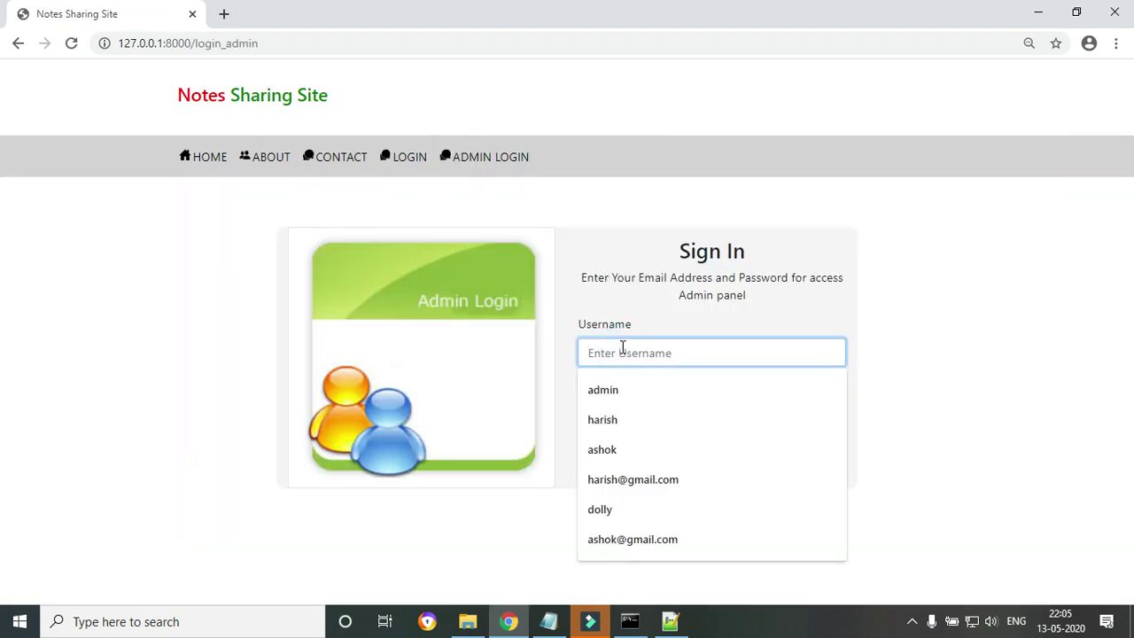
{"action": "left_click", "coordinate": [608, 404]}
{"action": "left_click", "coordinate": [611, 415]}
{"action": "type", "text": "ad"}
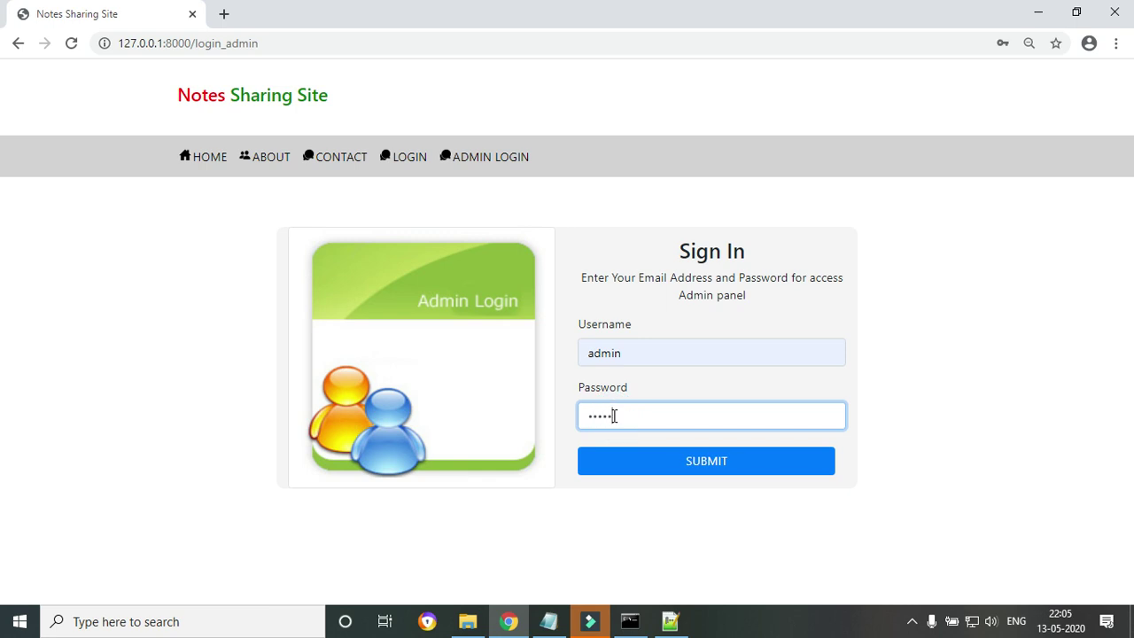
{"action": "type", "text": "min"}
{"action": "left_click", "coordinate": [662, 459]}
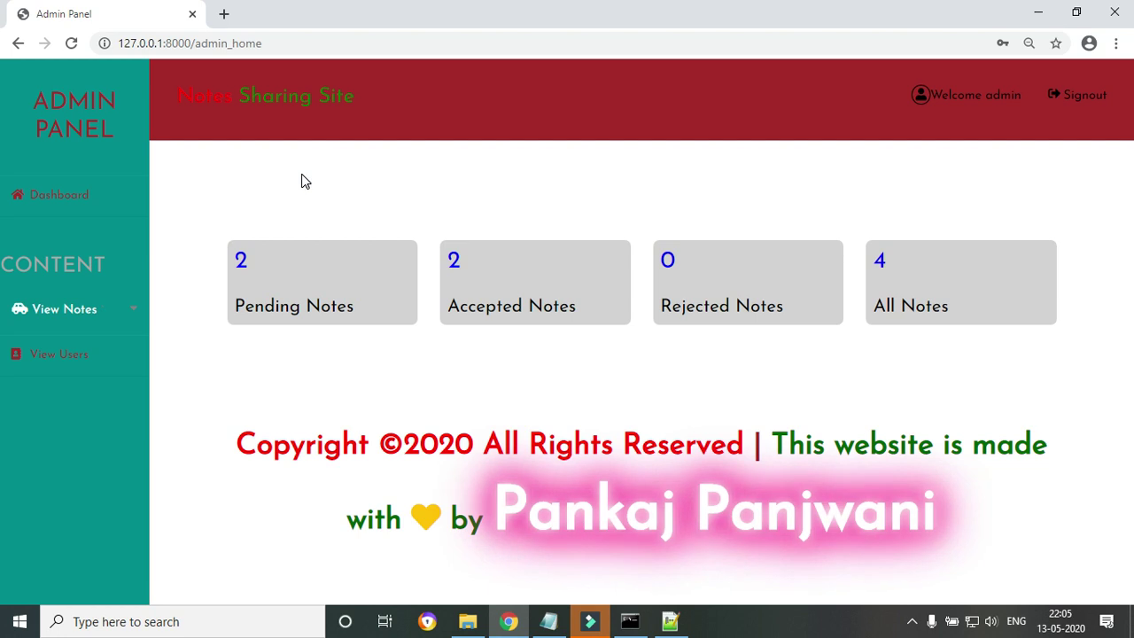
{"action": "left_click", "coordinate": [304, 41]}
{"action": "right_click", "coordinate": [247, 43]}
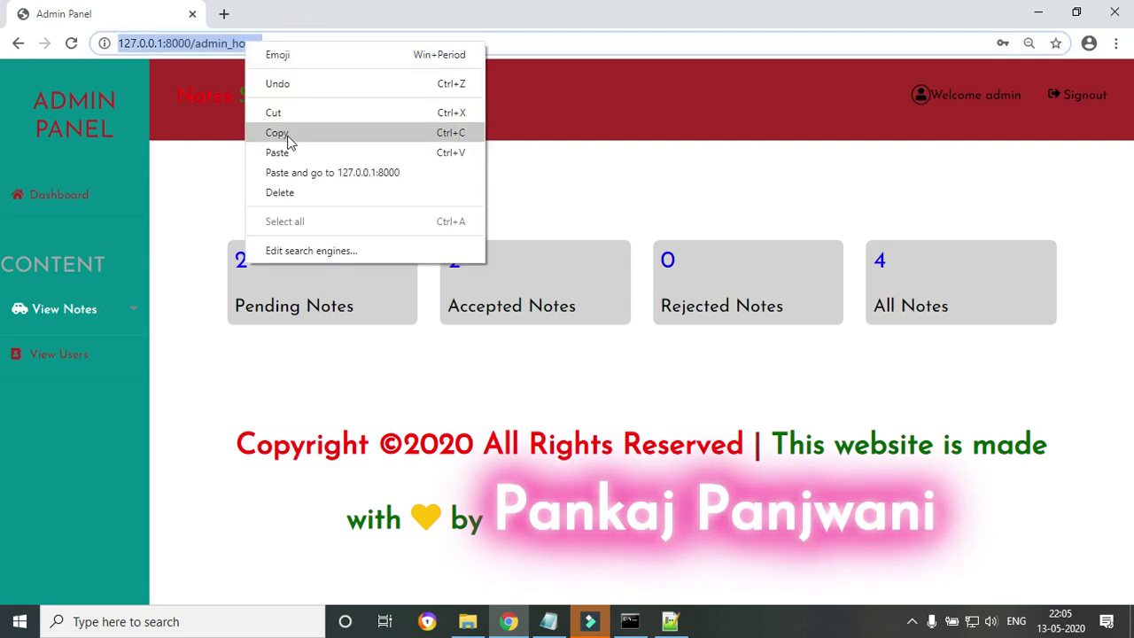
{"action": "left_click", "coordinate": [286, 133]}
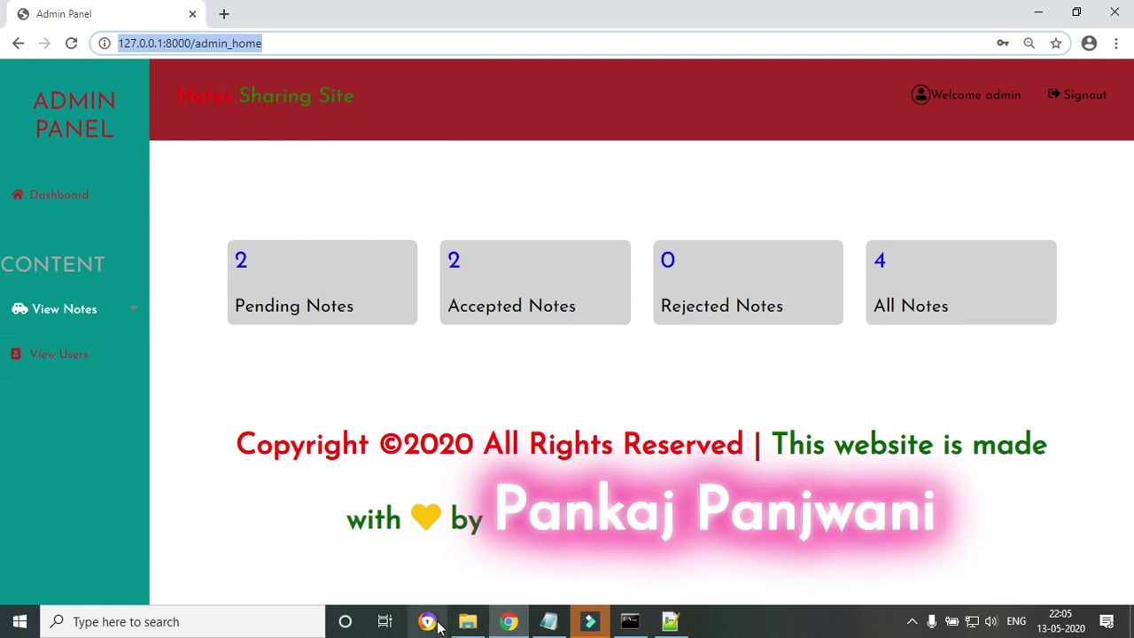
Launch Avast Secure Browser maximized and paste the admin_home address into its address bar.
{"action": "left_click", "coordinate": [467, 623]}
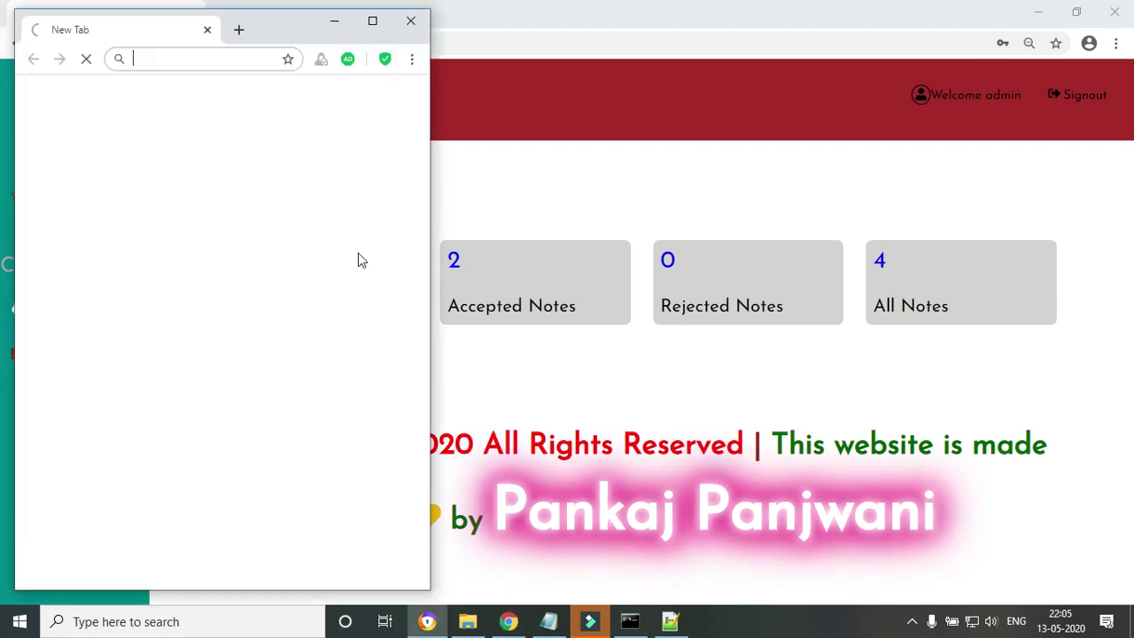
{"action": "left_click", "coordinate": [374, 23]}
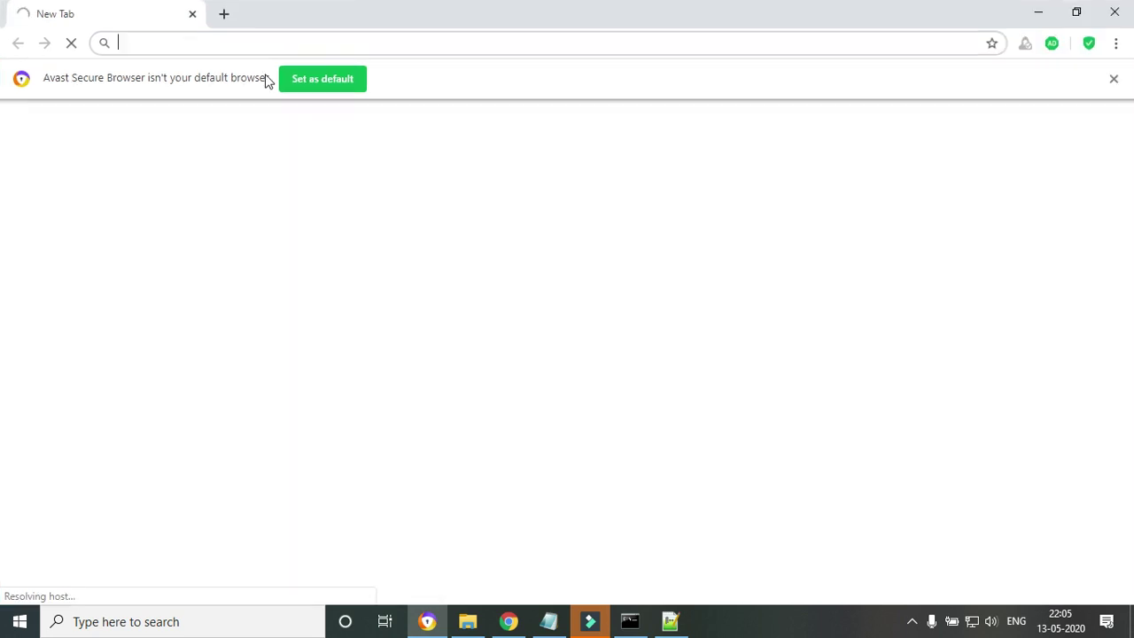
{"action": "left_click", "coordinate": [264, 44]}
{"action": "key", "text": "ctrl+v"}
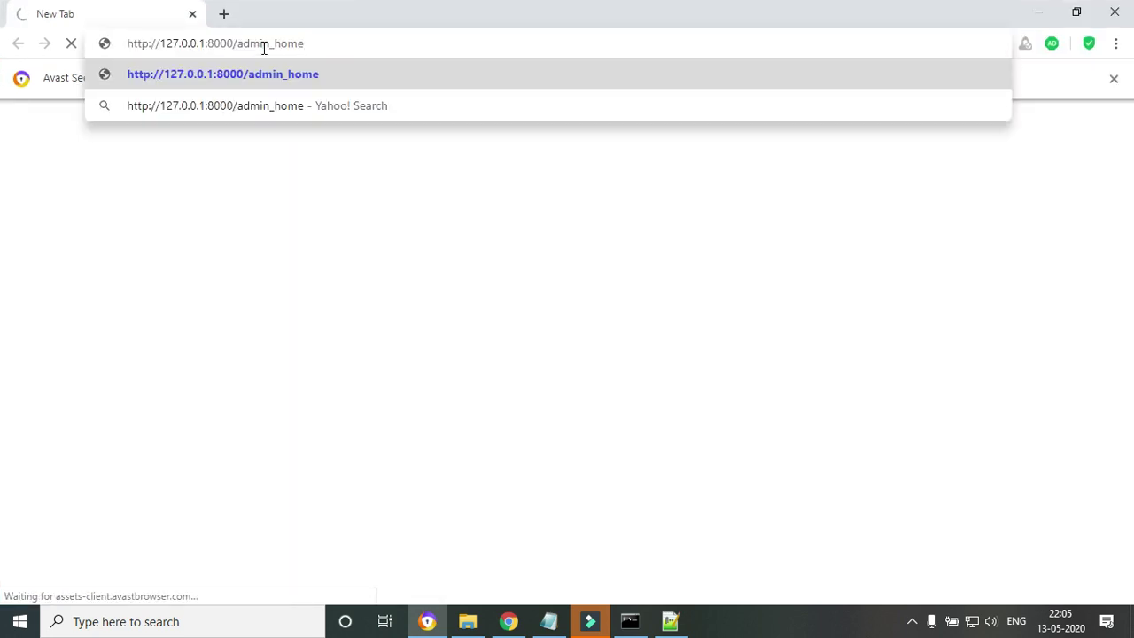